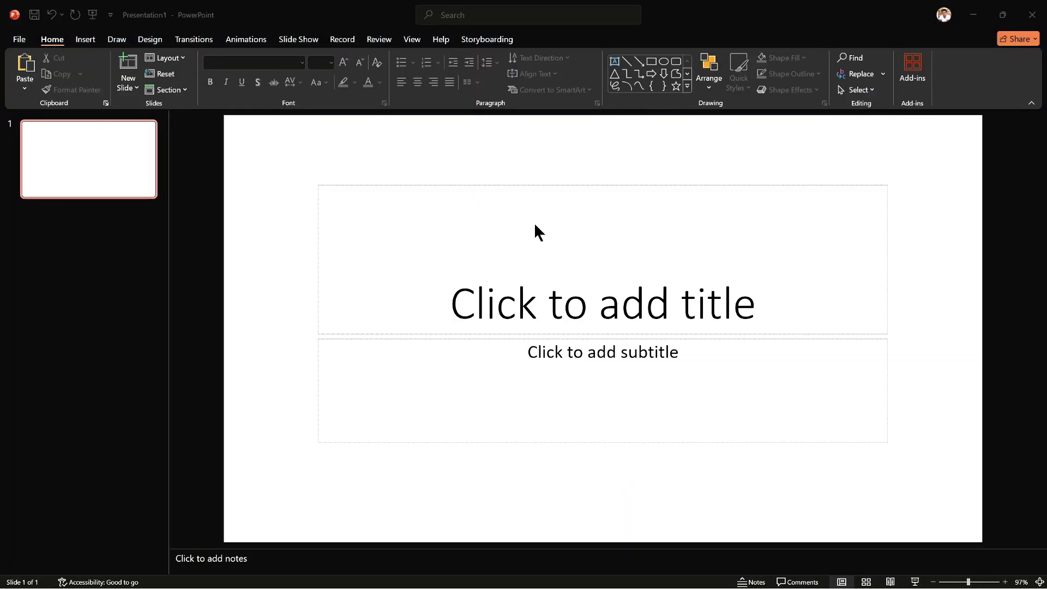
Delete the title and subtitle placeholders, leaving the first slide blank.
{"action": "left_click", "coordinate": [513, 186]}
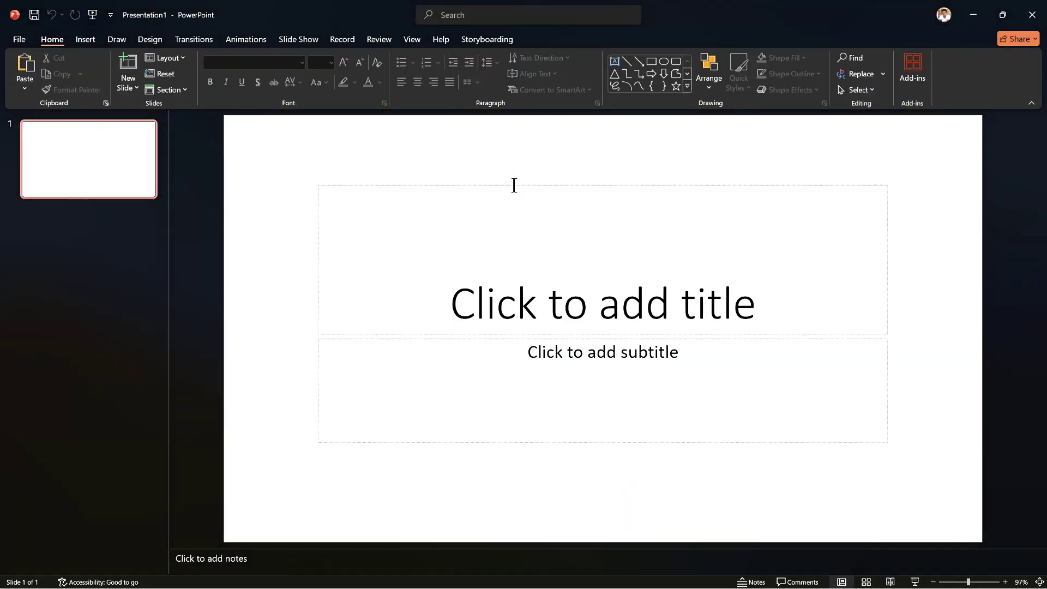
{"action": "left_click", "coordinate": [520, 182]}
{"action": "key", "text": "Delete"}
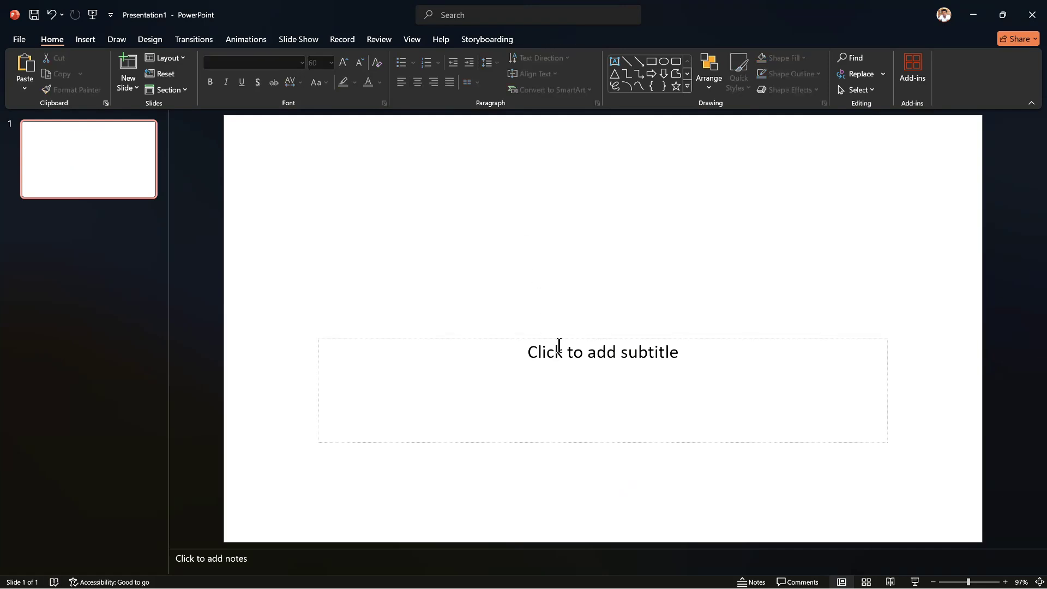
{"action": "left_click", "coordinate": [541, 340]}
{"action": "key", "text": "Delete"}
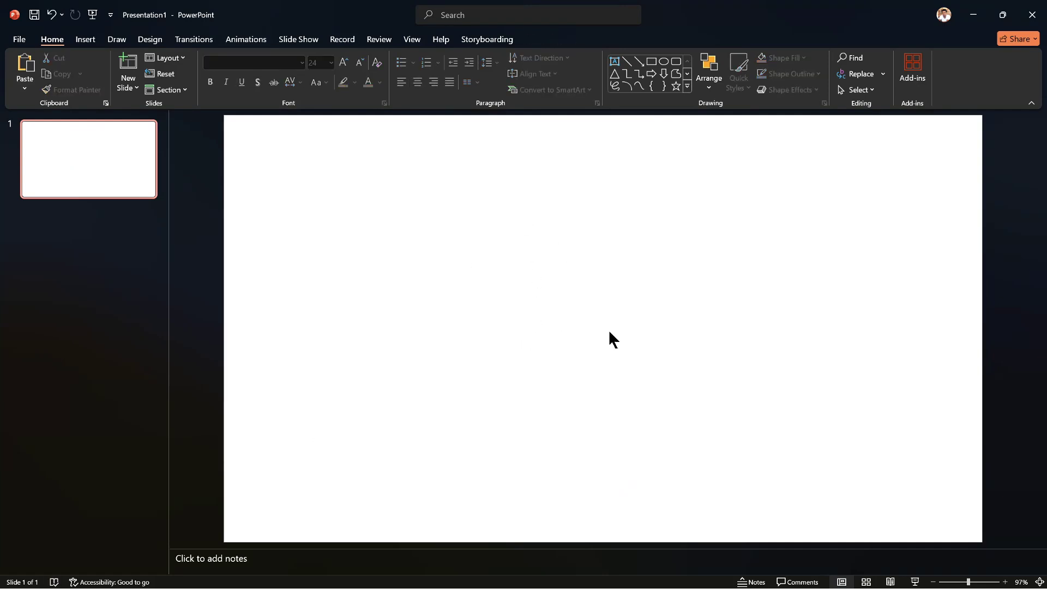
Draw a wide rectangle, tilt it diagonally, and add two parallel copies.
{"action": "left_click", "coordinate": [85, 41]}
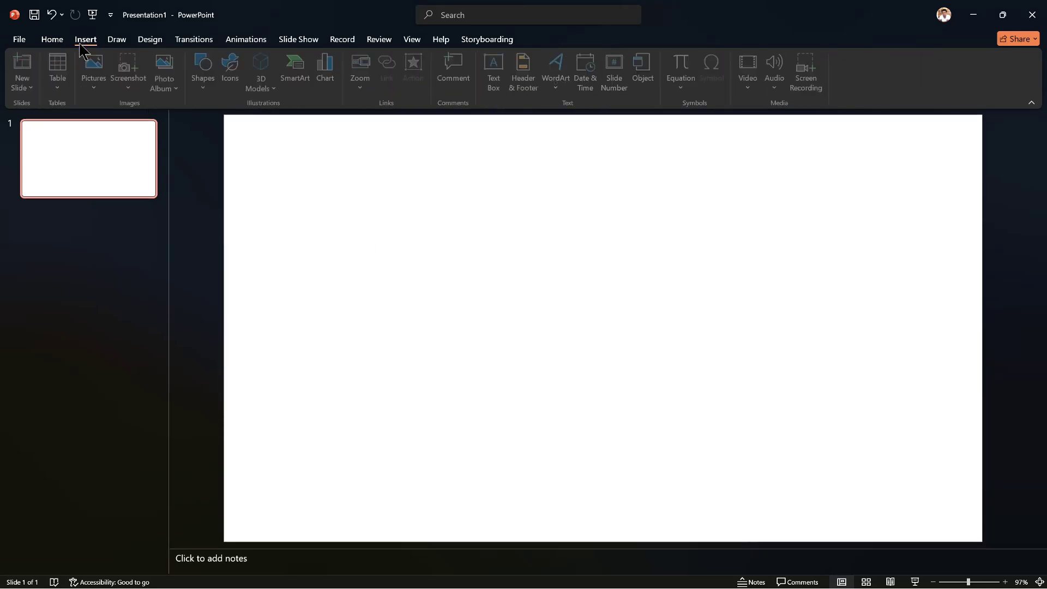
{"action": "left_click", "coordinate": [205, 74]}
{"action": "left_click", "coordinate": [201, 207]}
{"action": "left_click_drag", "start_coordinate": [430, 230], "coordinate": [913, 355]}
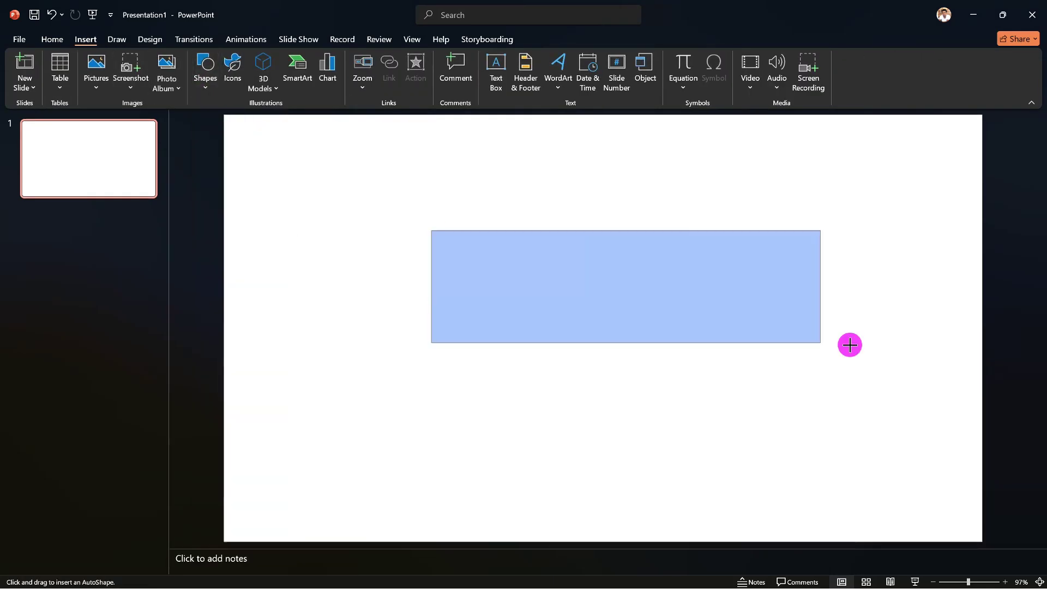
{"action": "left_click_drag", "start_coordinate": [674, 208], "coordinate": [615, 237]}
{"action": "mouse_move", "coordinate": [817, 253]}
{"action": "left_mouse_down"}
{"action": "mouse_move", "coordinate": [781, 125]}
{"action": "mouse_move", "coordinate": [738, 140]}
{"action": "left_mouse_up"}
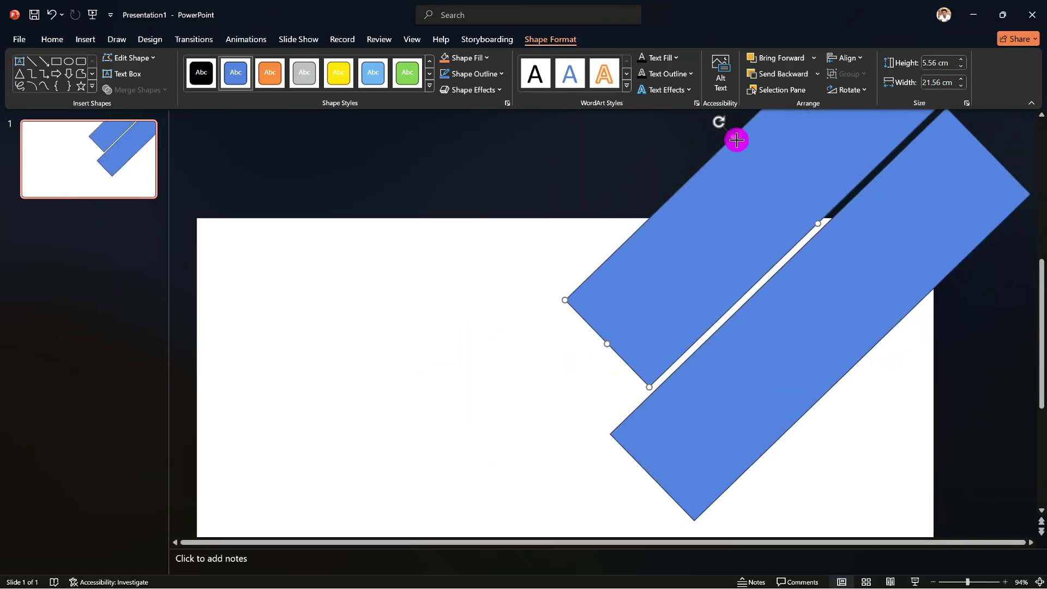
{"action": "key", "text": "ctrl+d"}
{"action": "scroll", "coordinate": [792, 363], "scroll_direction": "down", "scroll_amount": 3}
{"action": "left_click_drag", "start_coordinate": [823, 344], "coordinate": [843, 316]}
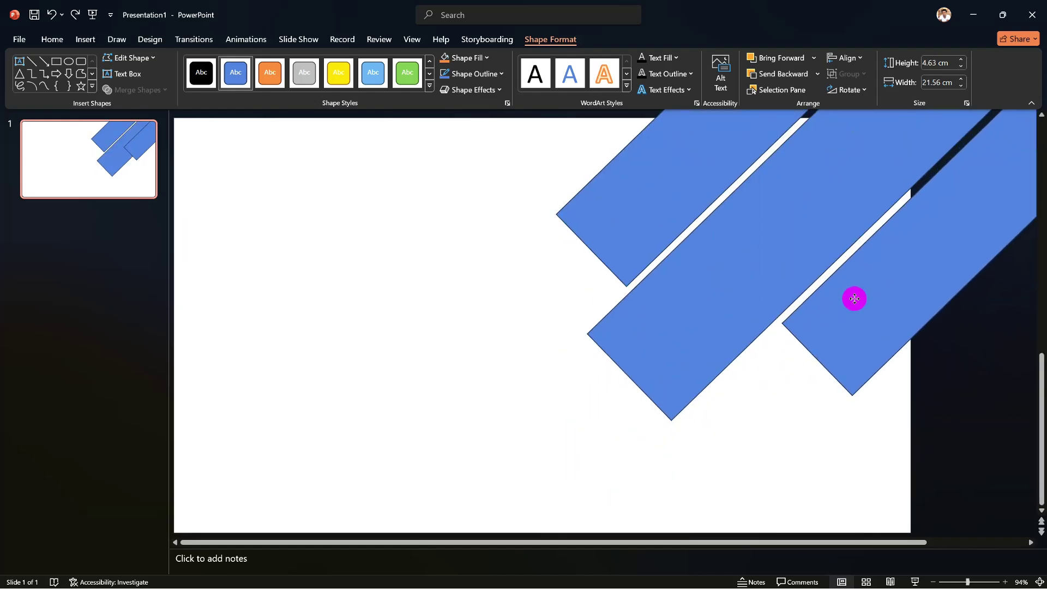
{"action": "scroll", "coordinate": [636, 193], "scroll_direction": "down", "scroll_amount": 3, "text": "ctrl"}
Move the three rectangles down, group them, and copy the Tower of London photo.
{"action": "left_click", "coordinate": [752, 243]}
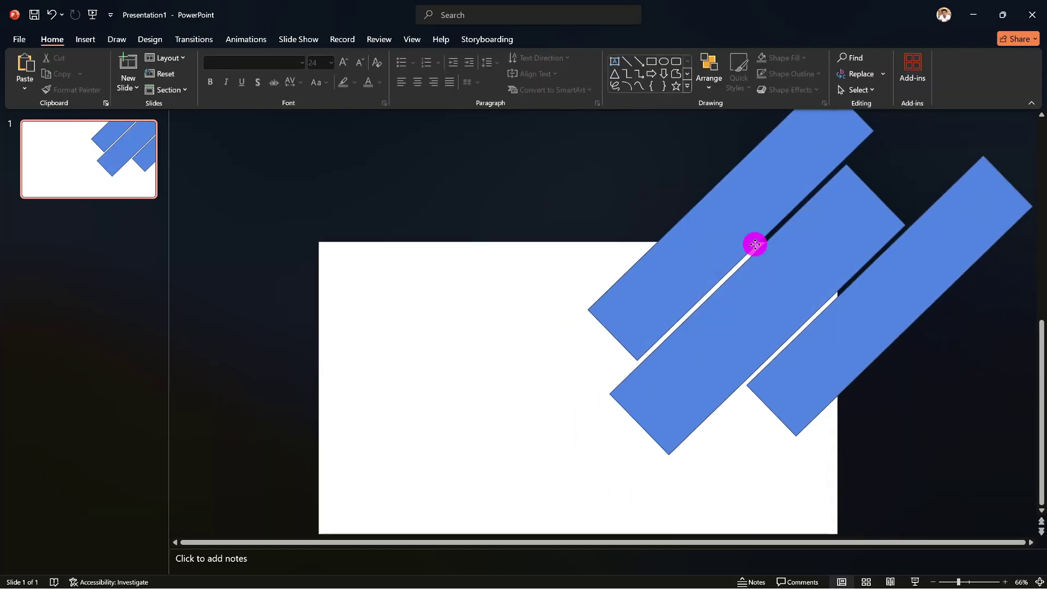
{"action": "left_click", "coordinate": [815, 294], "text": "shift"}
{"action": "left_click", "coordinate": [850, 309], "text": "shift"}
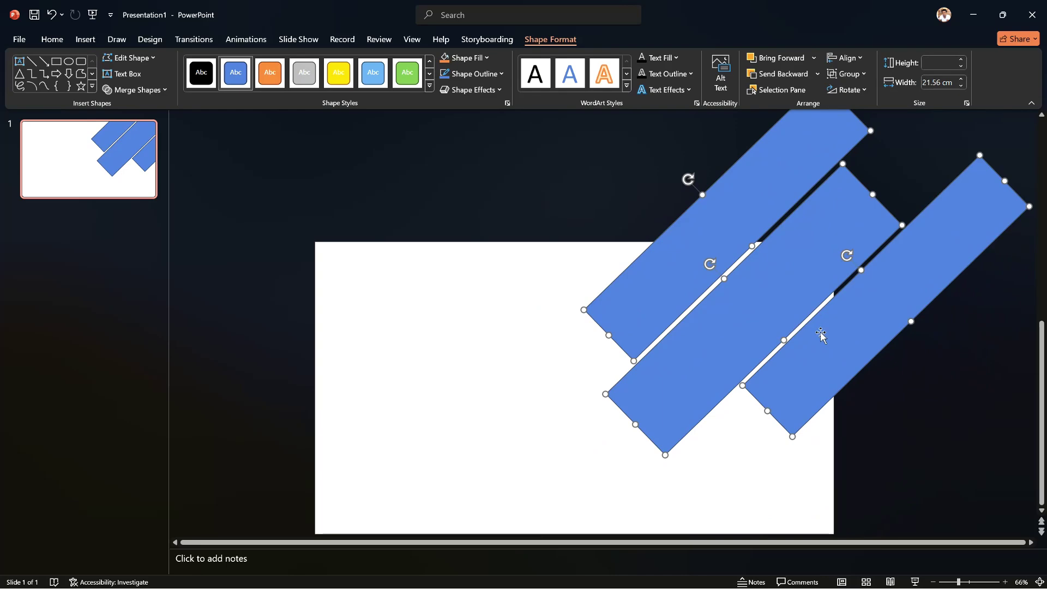
{"action": "left_click_drag", "start_coordinate": [822, 336], "coordinate": [837, 396]}
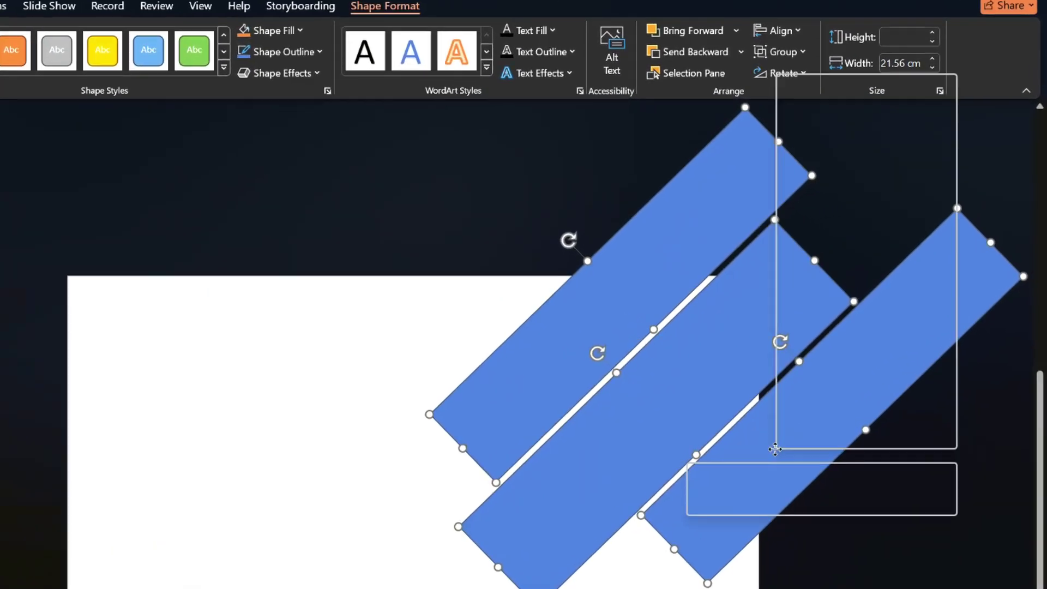
{"action": "right_click", "coordinate": [842, 372]}
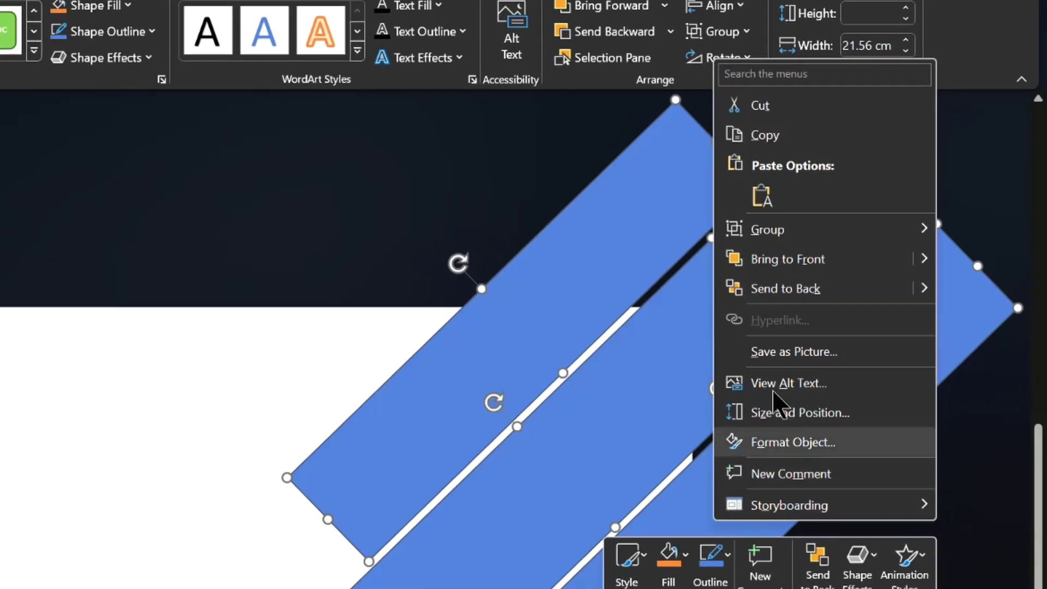
{"action": "mouse_move", "coordinate": [768, 229]}
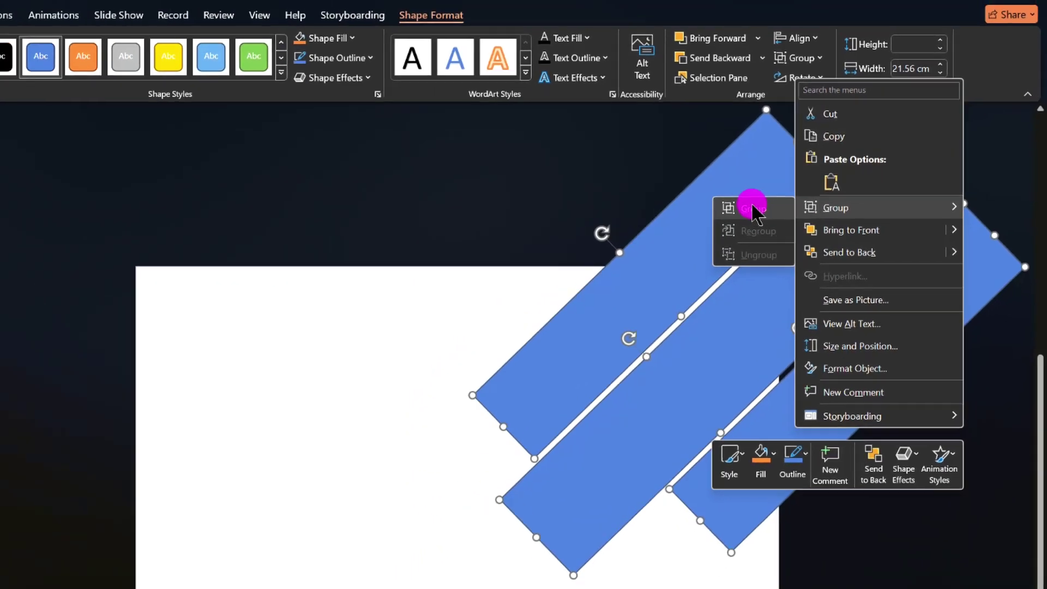
{"action": "left_click", "coordinate": [665, 231]}
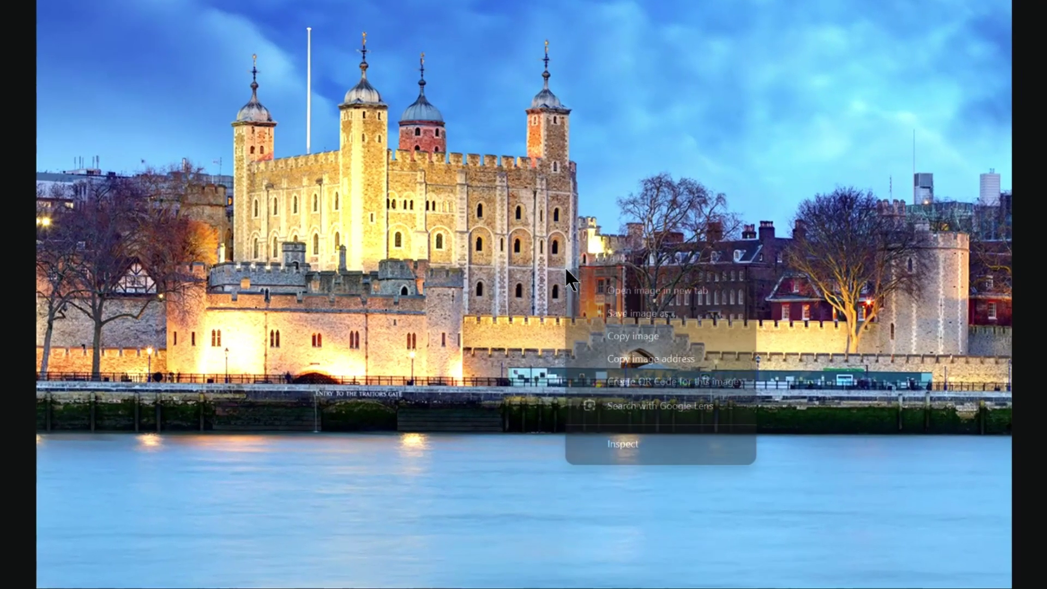
{"action": "right_click", "coordinate": [554, 337]}
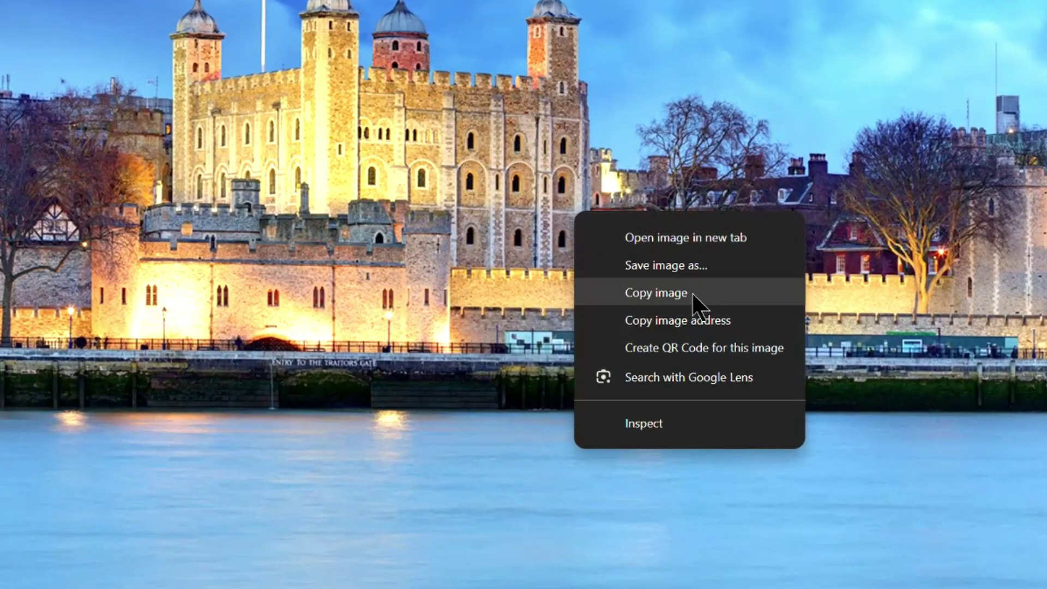
{"action": "left_click", "coordinate": [647, 293]}
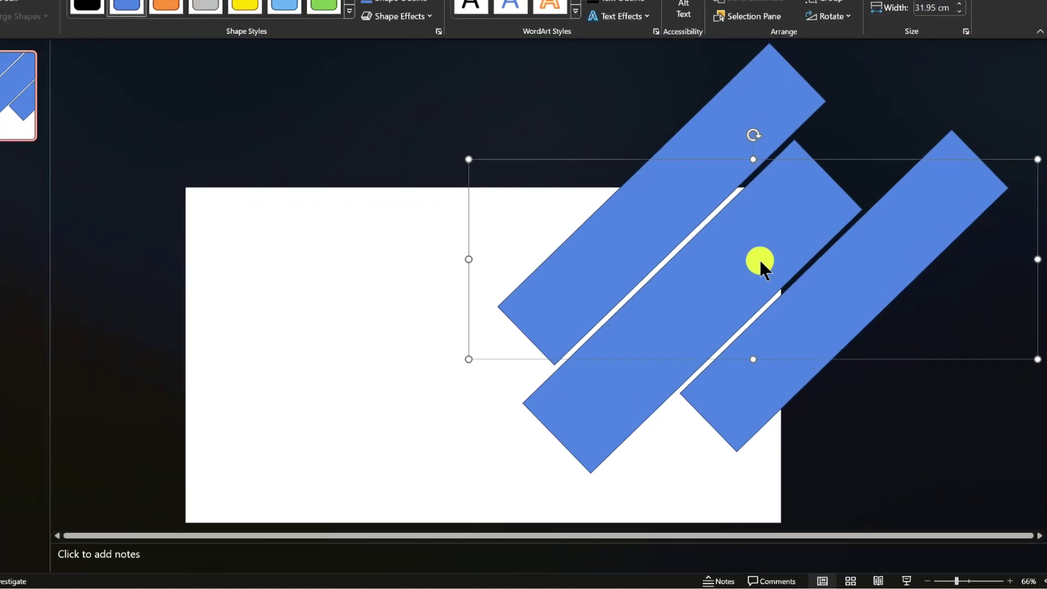
Fill the rectangle group with the clipboard castle photo, tiled as texture and offset downward.
{"action": "right_click", "coordinate": [707, 177]}
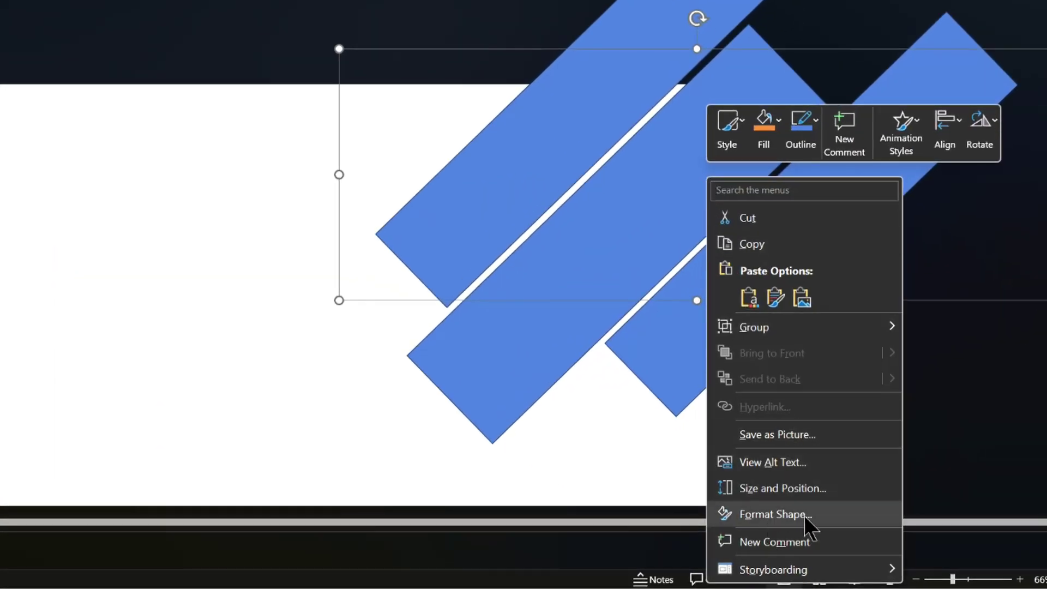
{"action": "left_click", "coordinate": [781, 512]}
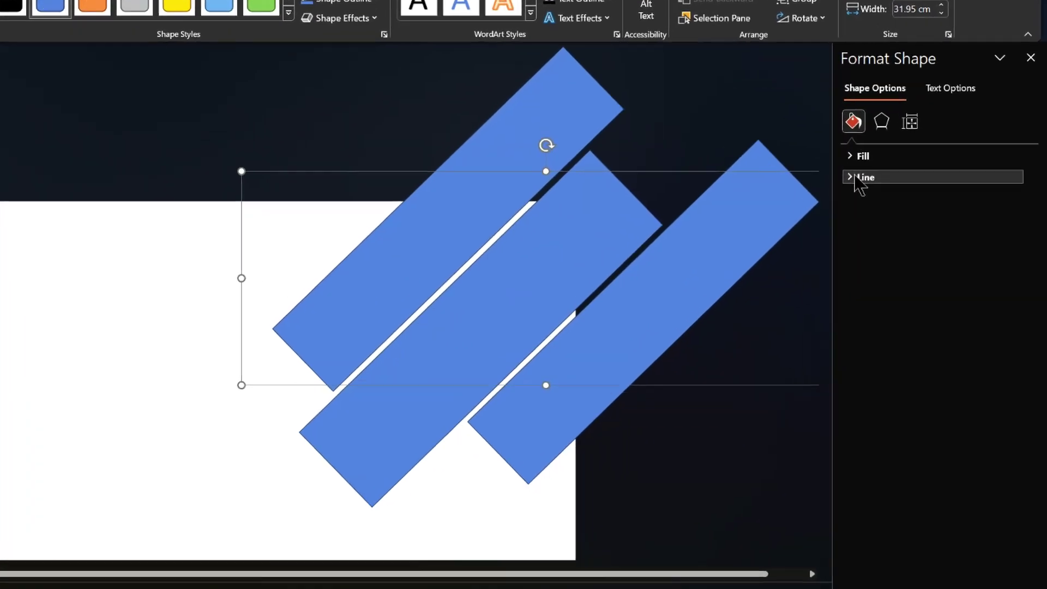
{"action": "left_click", "coordinate": [898, 203]}
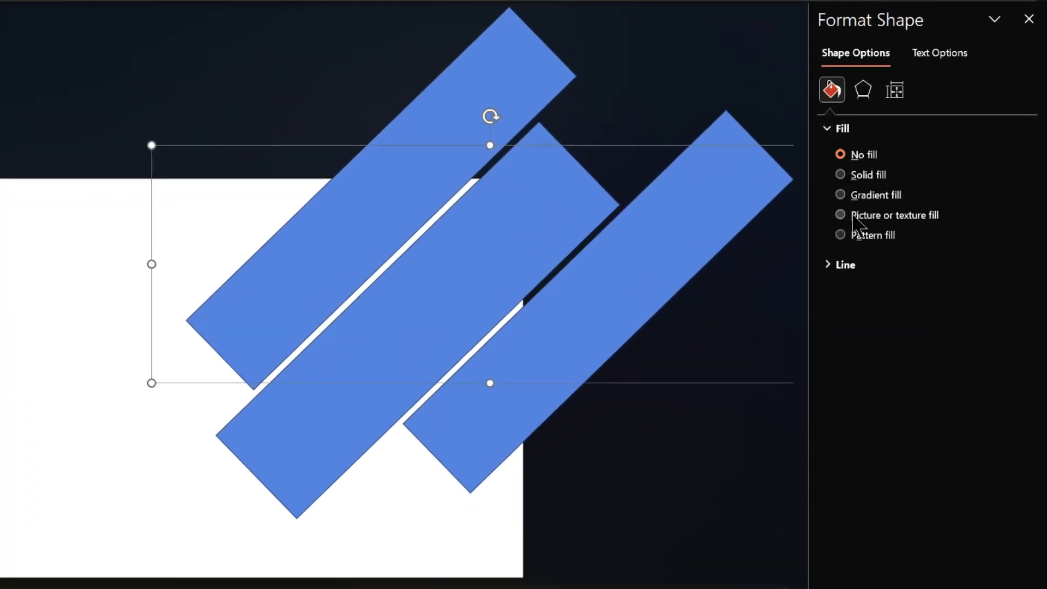
{"action": "left_click", "coordinate": [903, 215]}
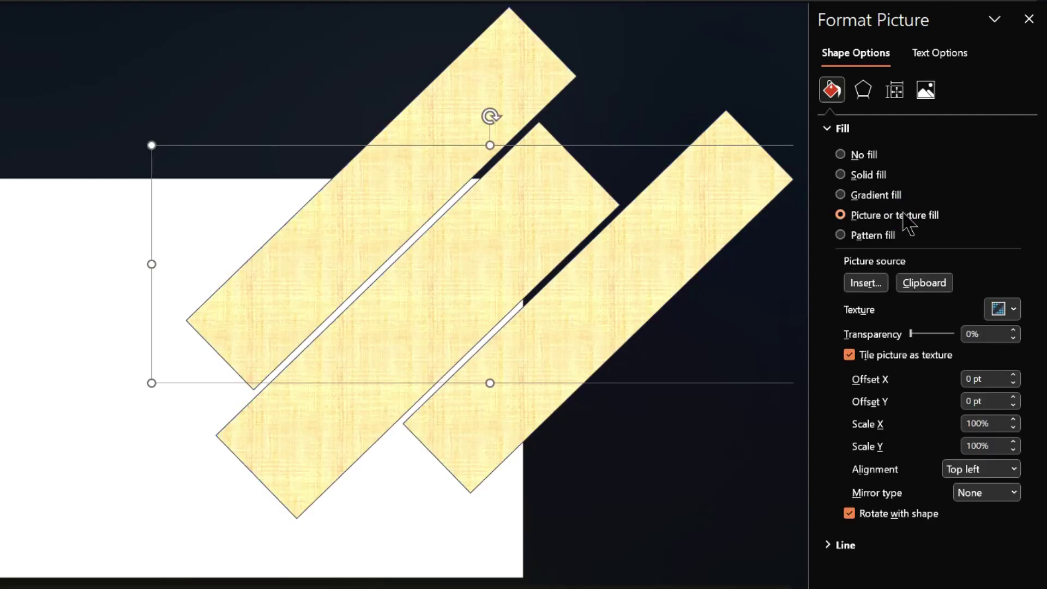
{"action": "left_click", "coordinate": [925, 284]}
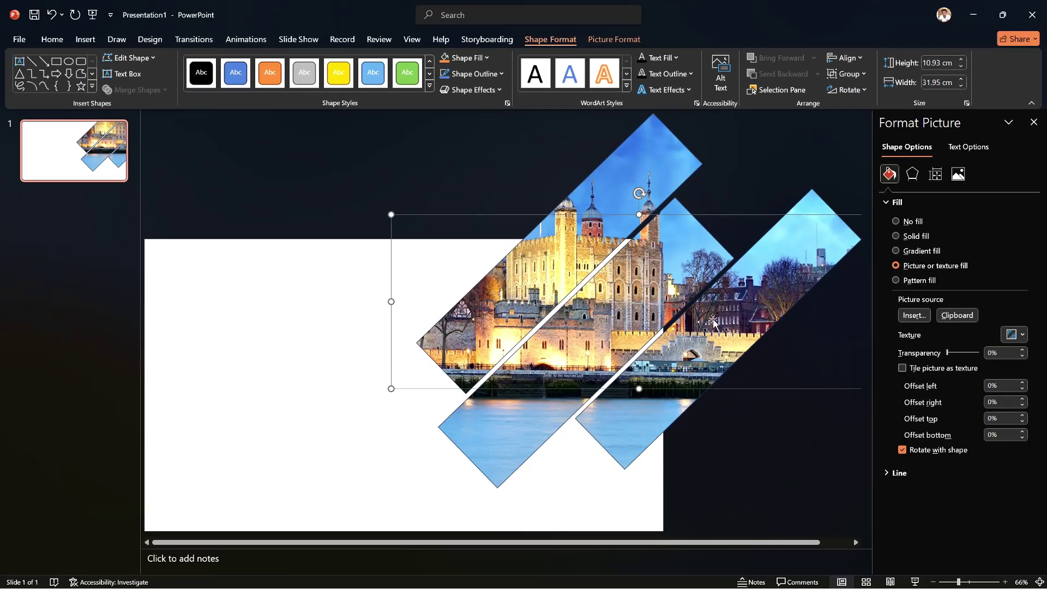
{"action": "left_click", "coordinate": [903, 368]}
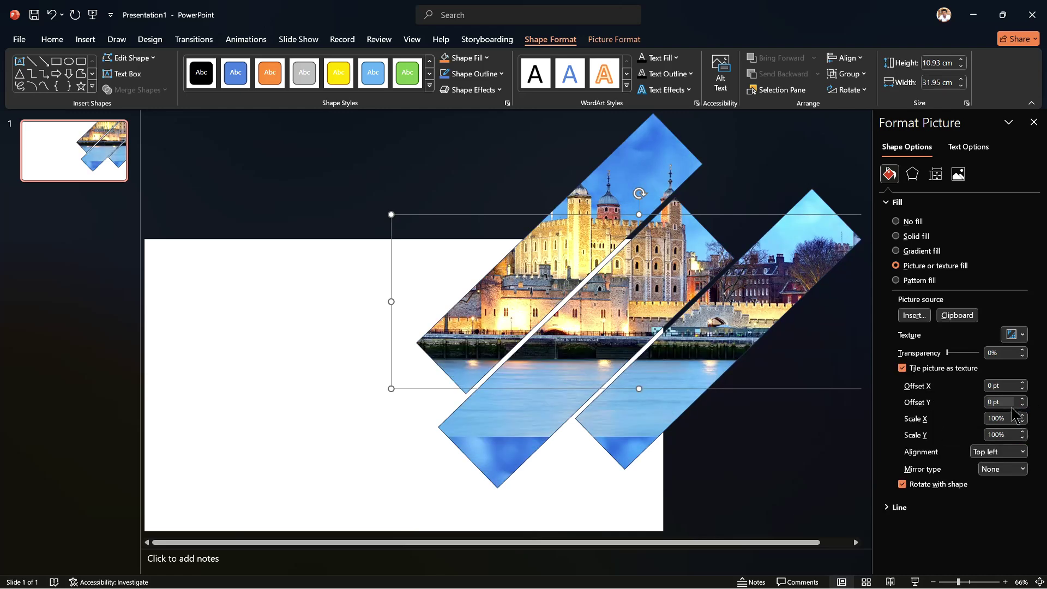
{"action": "left_click", "coordinate": [1021, 399]}
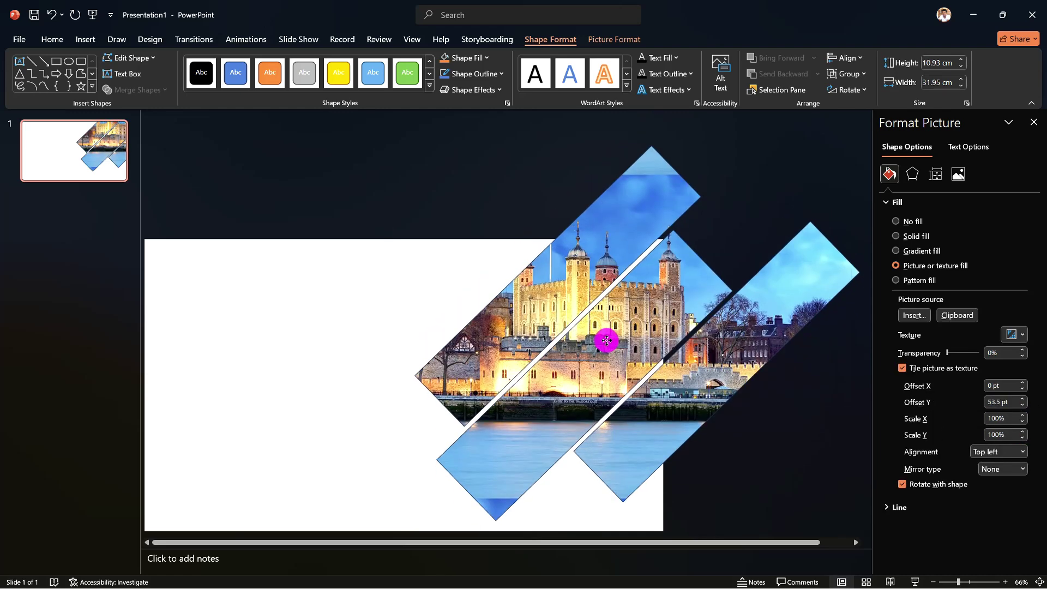
{"action": "left_click", "coordinate": [128, 390]}
{"action": "left_click", "coordinate": [86, 40]}
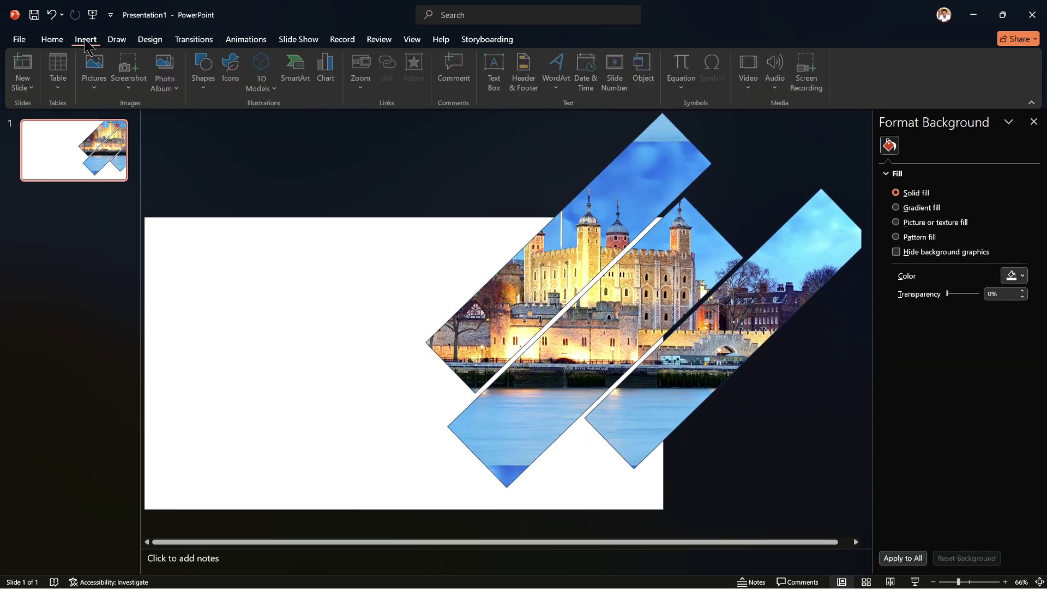
Draw a large oval circle over the slide's left side.
{"action": "left_click", "coordinate": [211, 92]}
{"action": "left_click", "coordinate": [235, 123]}
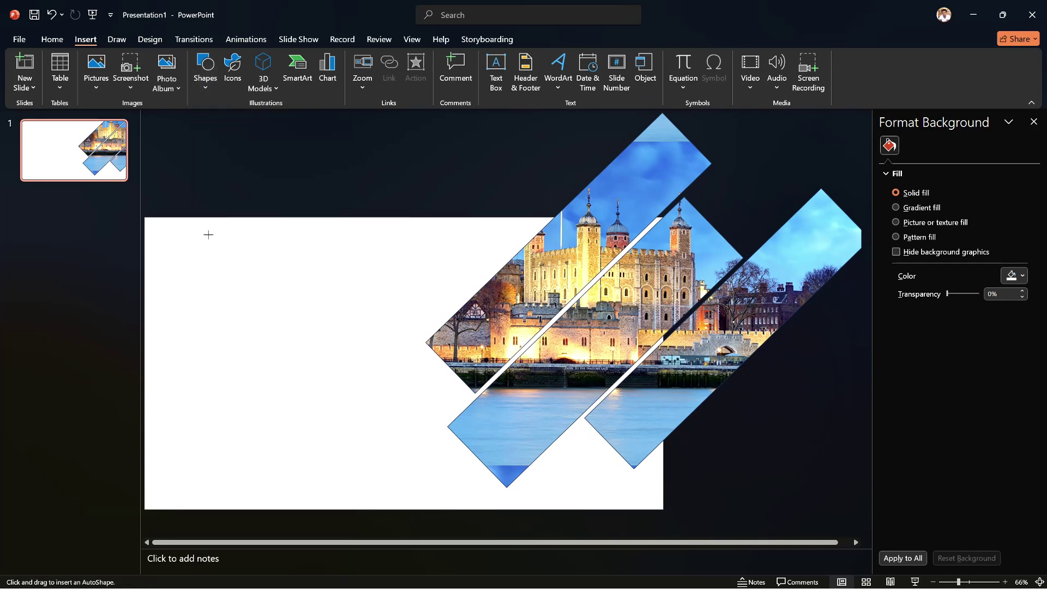
{"action": "left_click", "coordinate": [205, 73]}
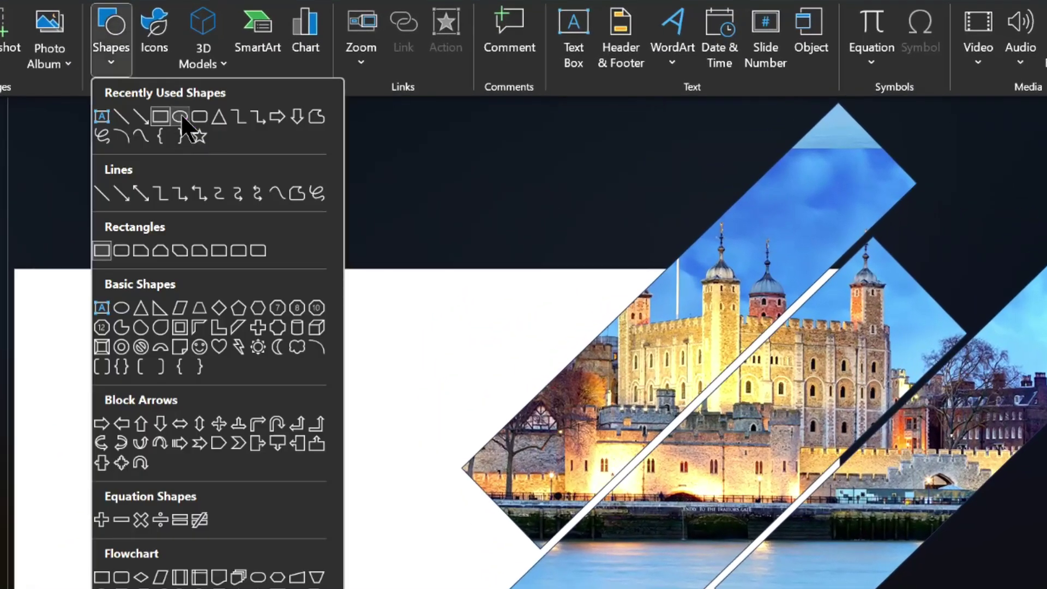
{"action": "left_click", "coordinate": [243, 94]}
{"action": "left_click_drag", "start_coordinate": [155, 281], "coordinate": [409, 374]}
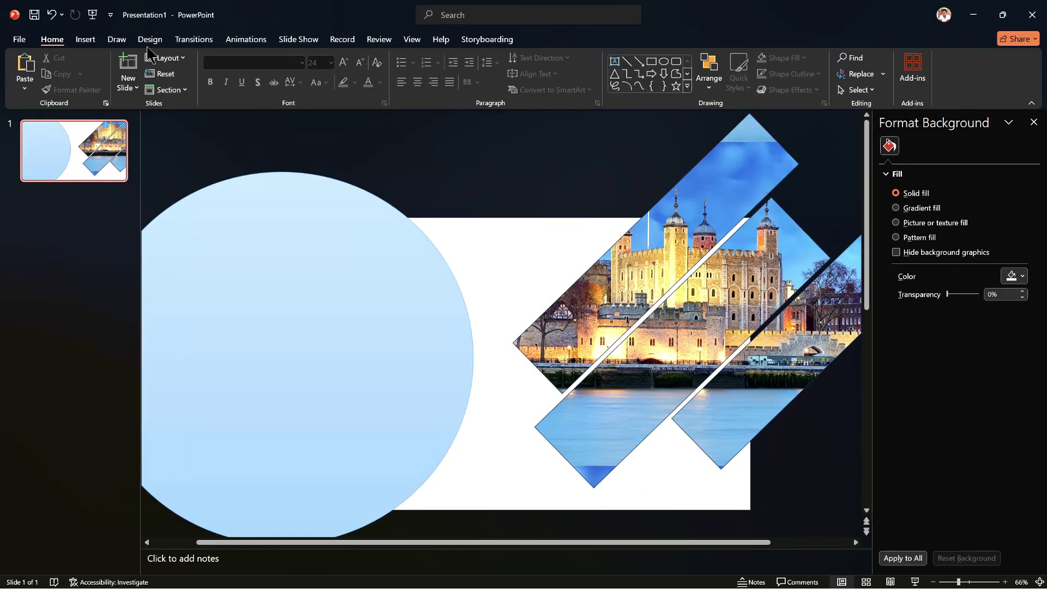
Add a bold 48 pt 'Tower of London' text box and move it onto the circle.
{"action": "left_click", "coordinate": [496, 72]}
{"action": "left_click_drag", "start_coordinate": [462, 253], "coordinate": [611, 269]}
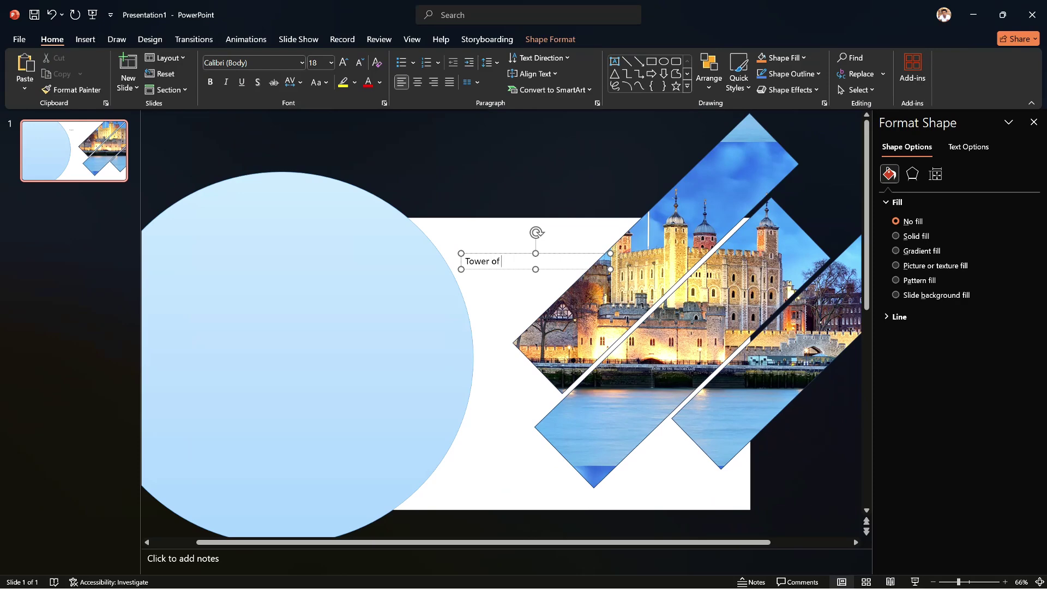
{"action": "type", "text": "London"}
{"action": "left_click", "coordinate": [332, 62]}
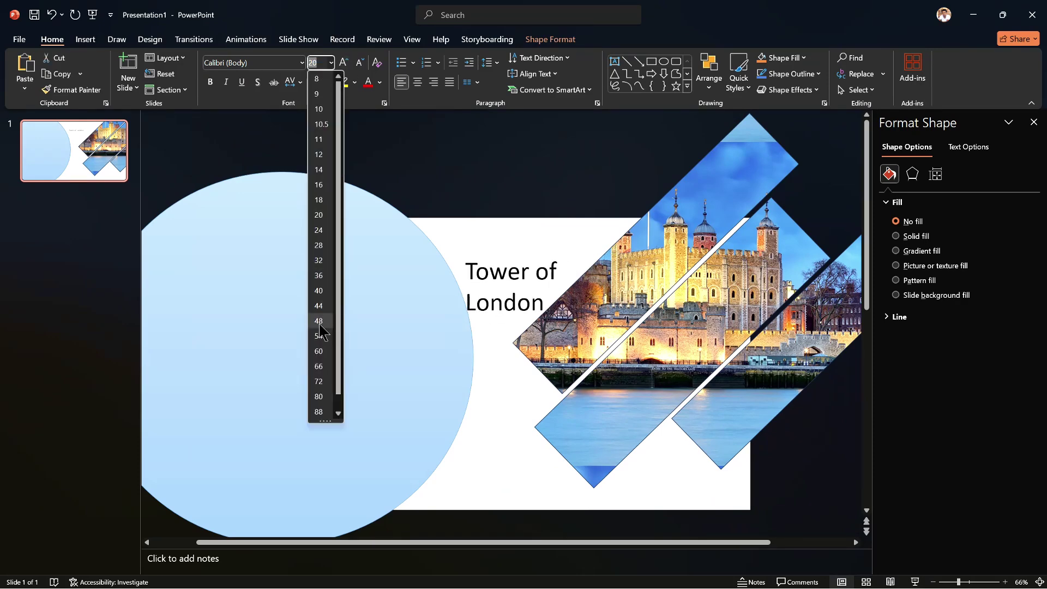
{"action": "left_click", "coordinate": [324, 311]}
{"action": "key", "text": "ctrl+b"}
{"action": "left_click_drag", "start_coordinate": [456, 285], "coordinate": [330, 286]}
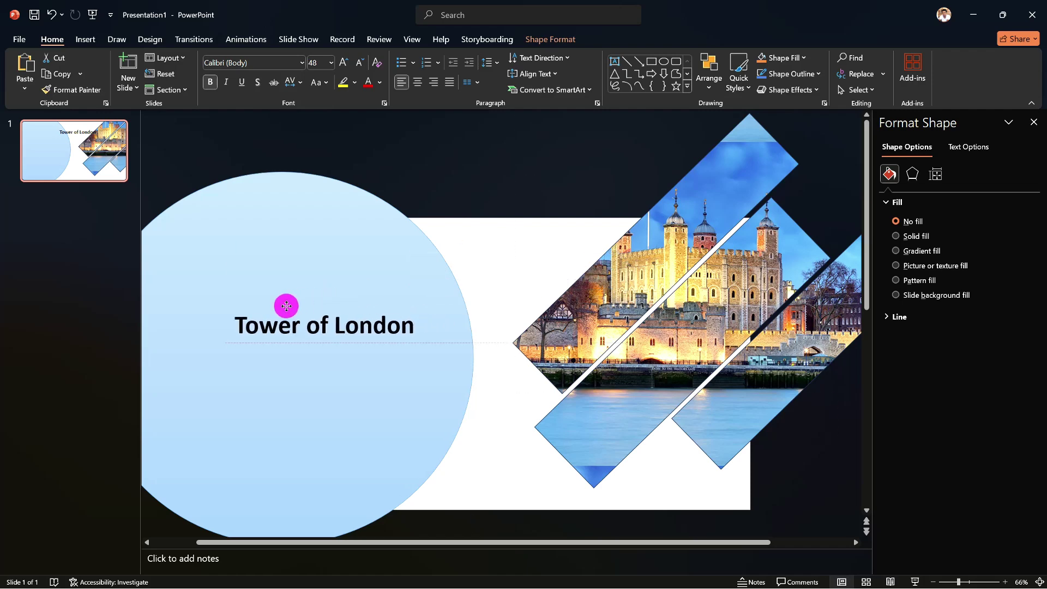
{"action": "left_click", "coordinate": [475, 257]}
Draw a text box under the title and paste the fortress description into it.
{"action": "right_click", "coordinate": [335, 211]}
{"action": "left_click", "coordinate": [86, 39]}
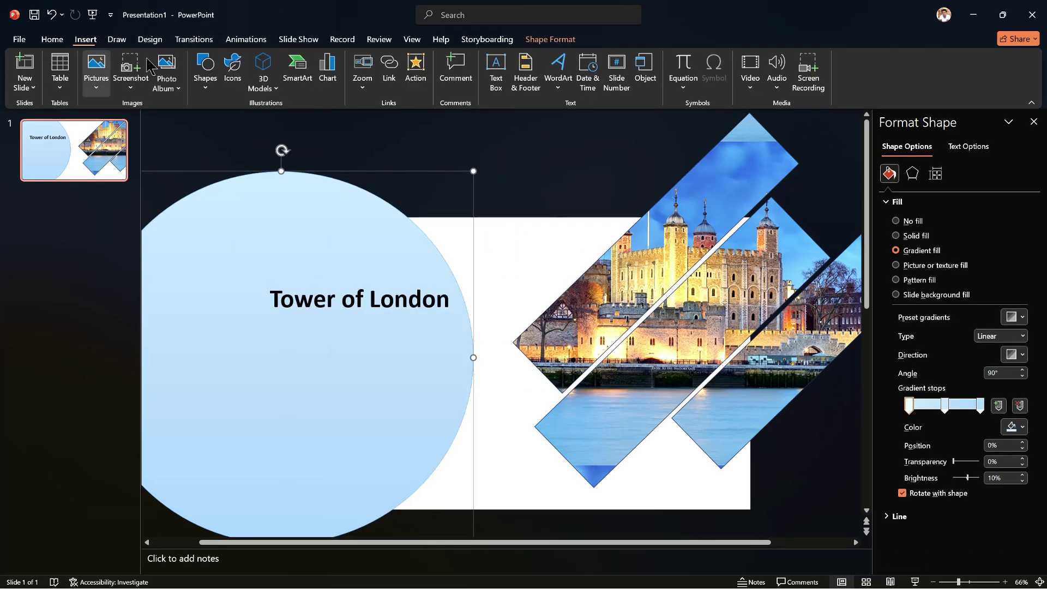
{"action": "left_click", "coordinate": [496, 72]}
{"action": "left_click_drag", "start_coordinate": [275, 328], "coordinate": [444, 364]}
{"action": "right_click", "coordinate": [323, 348]}
{"action": "left_click", "coordinate": [396, 298]}
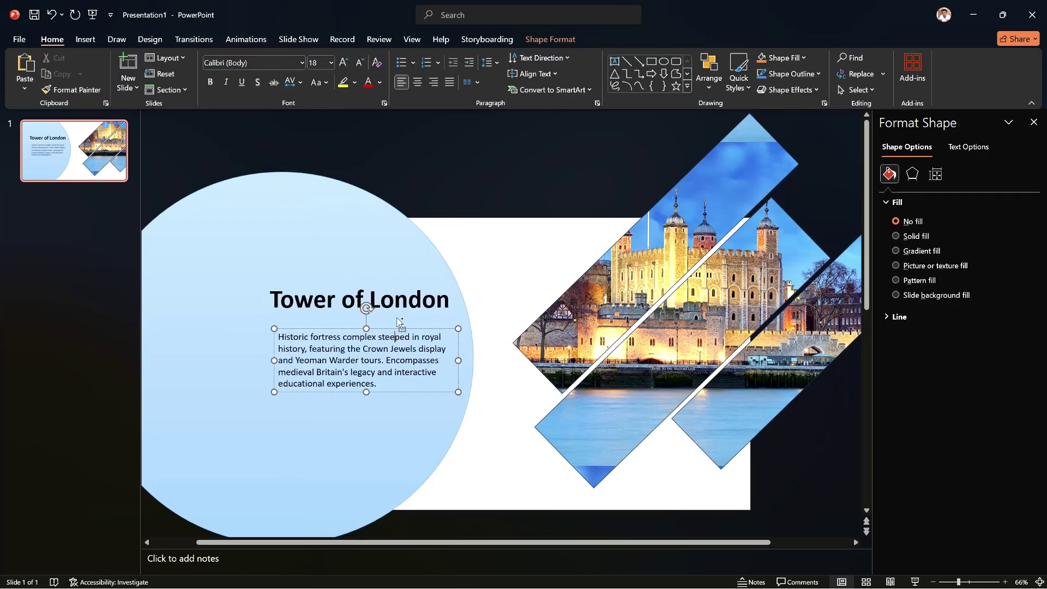
Left-align the title and description boxes, then undo a trial move.
{"action": "left_click", "coordinate": [402, 303]}
{"action": "left_click", "coordinate": [385, 360], "text": "shift"}
{"action": "left_click", "coordinate": [710, 70]}
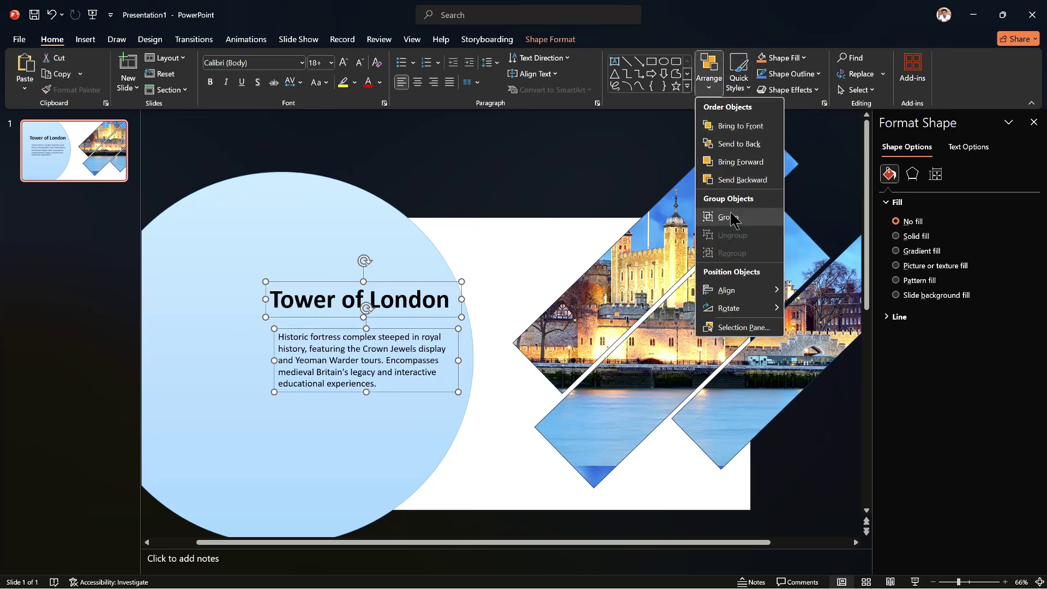
{"action": "left_click", "coordinate": [654, 409]}
{"action": "left_click_drag", "start_coordinate": [426, 283], "coordinate": [426, 325]}
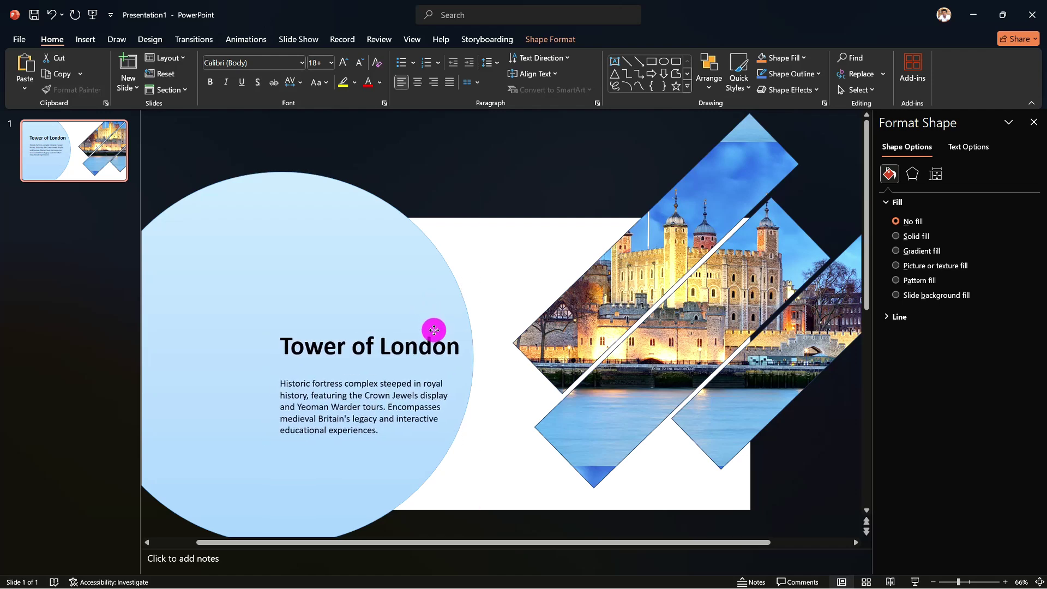
{"action": "left_click_drag", "start_coordinate": [425, 325], "coordinate": [437, 323]}
{"action": "key", "text": "ctrl+z"}
Move the title and description lower on the circle, then select the castle picture.
{"action": "left_click", "coordinate": [355, 360]}
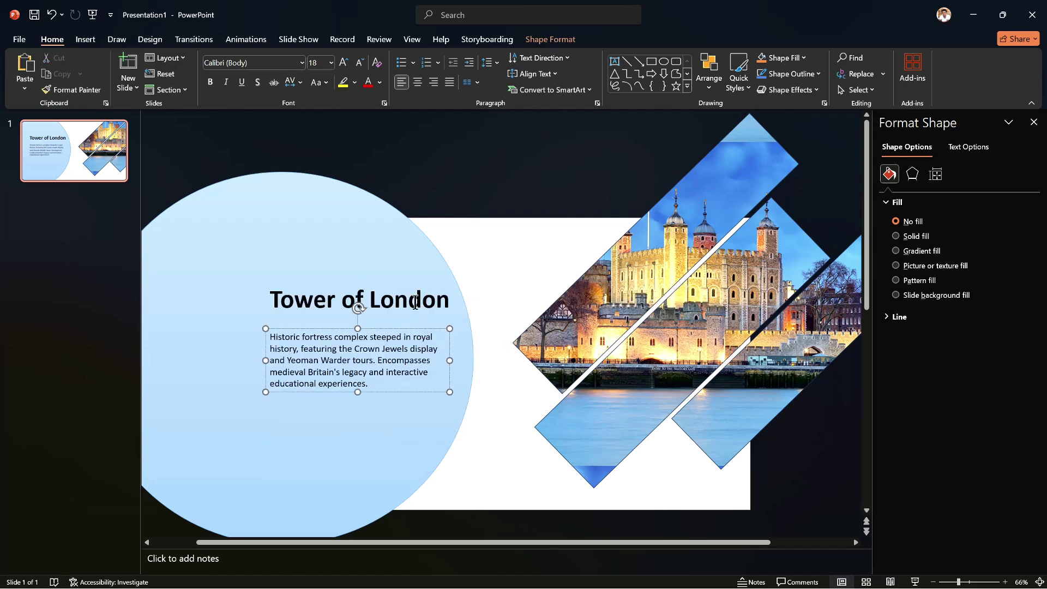
{"action": "right_click", "coordinate": [401, 361]}
{"action": "key", "text": "Escape"}
{"action": "left_click", "coordinate": [328, 299], "text": "shift"}
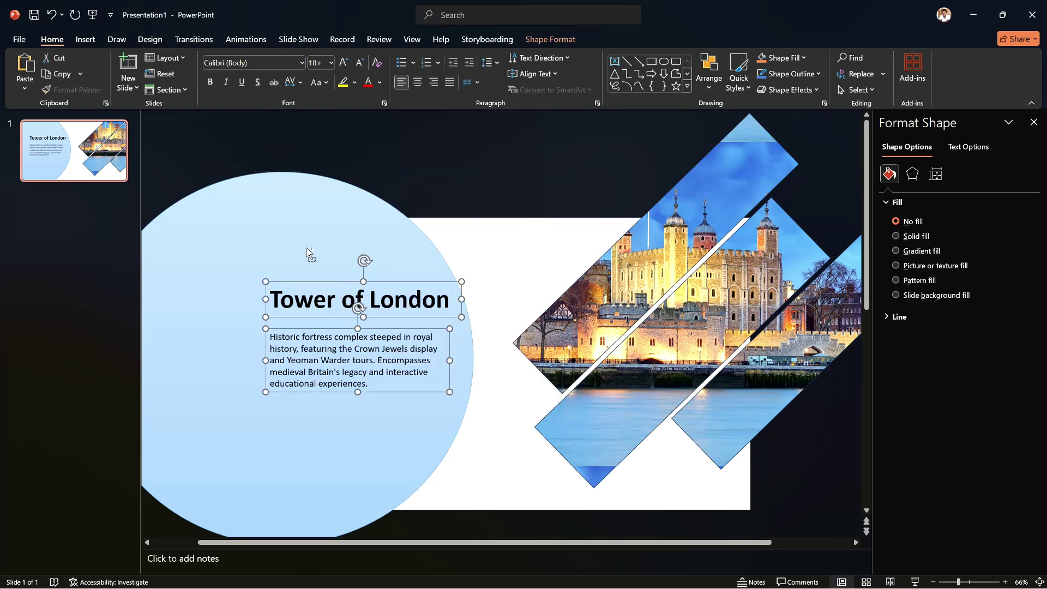
{"action": "right_click", "coordinate": [327, 280]}
{"action": "left_click", "coordinate": [328, 280]}
{"action": "left_click_drag", "start_coordinate": [327, 280], "coordinate": [330, 305]}
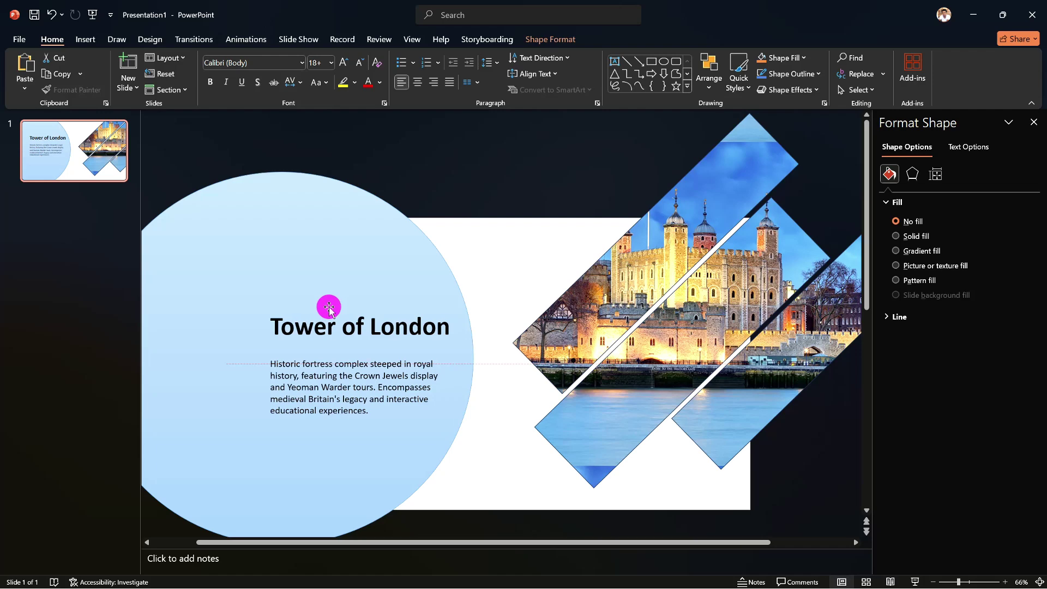
{"action": "left_click", "coordinate": [218, 230]}
{"action": "left_click", "coordinate": [602, 314]}
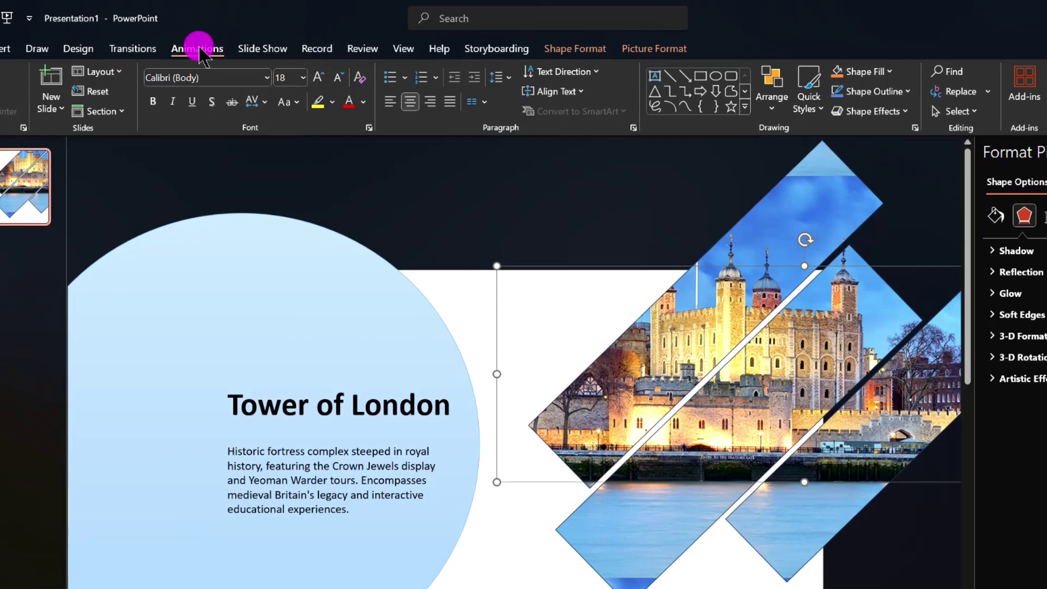
Apply a Fly In entrance to the castle picture, arriving from the right.
{"action": "left_click", "coordinate": [246, 41]}
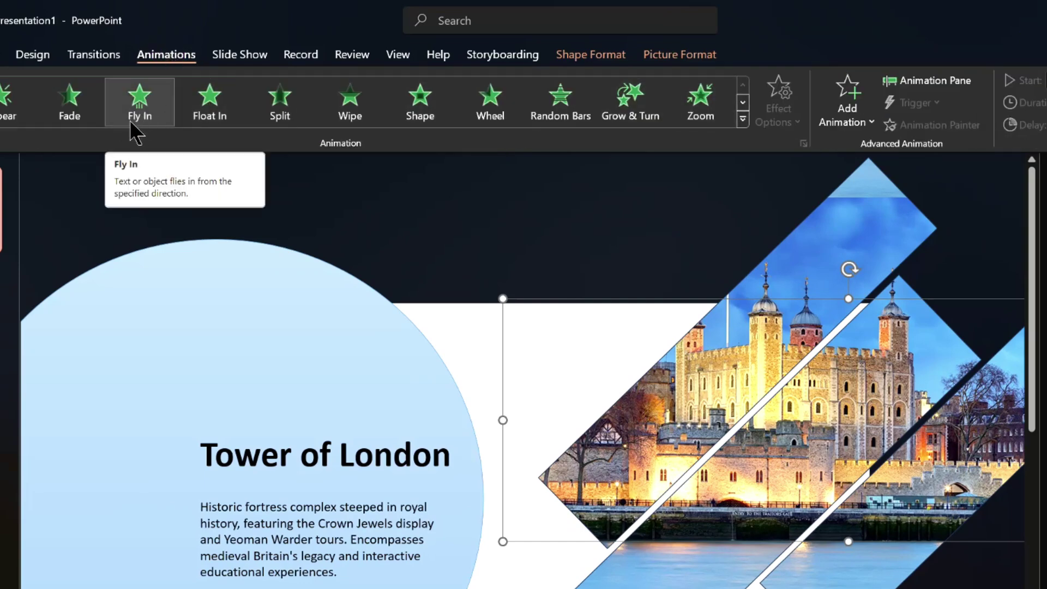
{"action": "left_click", "coordinate": [140, 101]}
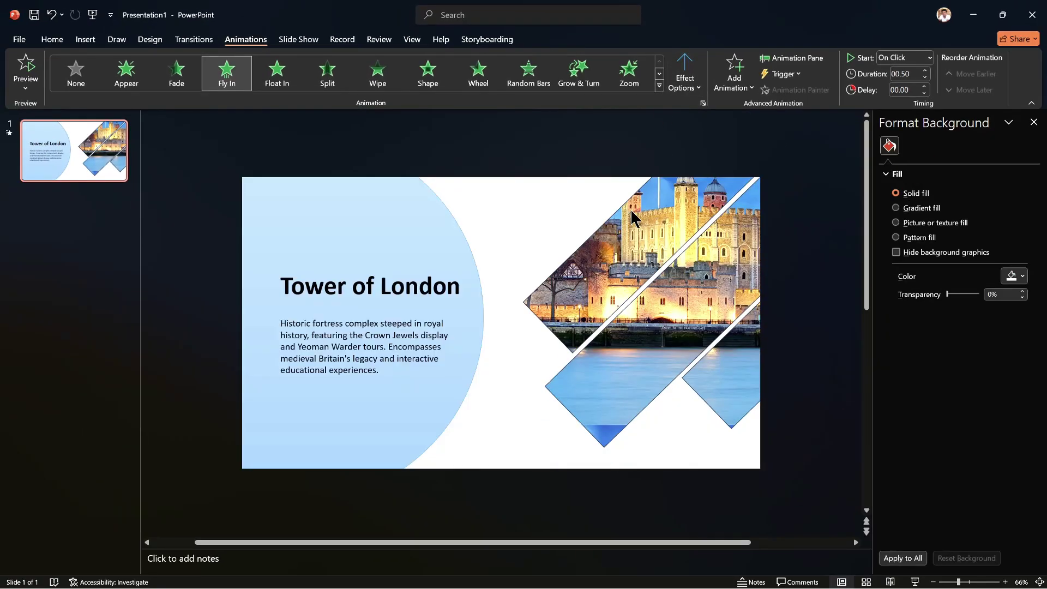
{"action": "left_click", "coordinate": [676, 86]}
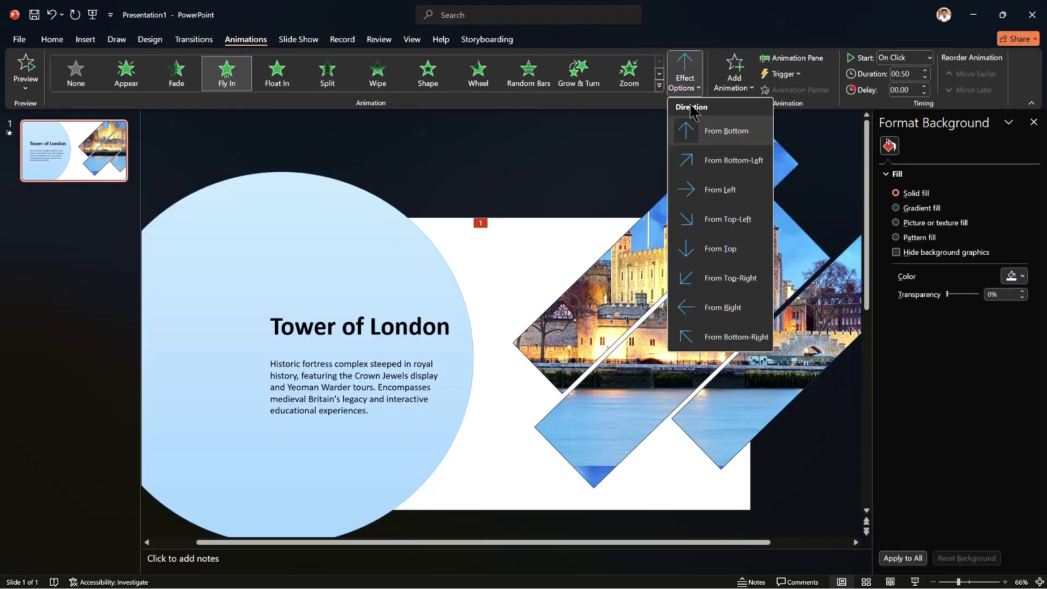
{"action": "left_click", "coordinate": [710, 308]}
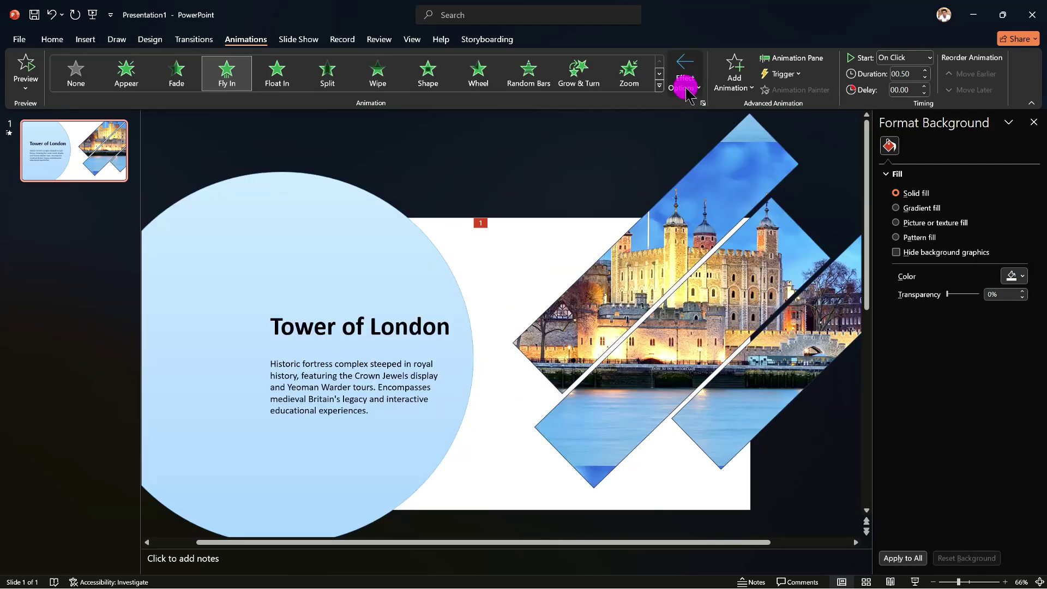
{"action": "left_click", "coordinate": [686, 86]}
{"action": "left_click", "coordinate": [791, 19]}
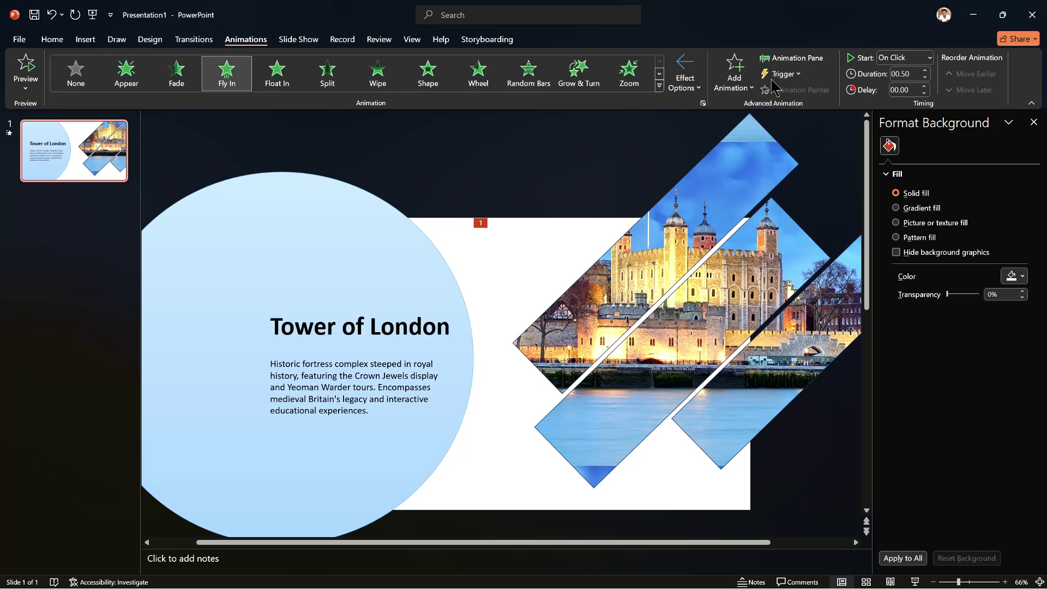
Select the light blue circle with its text box and group them.
{"action": "left_click", "coordinate": [396, 284]}
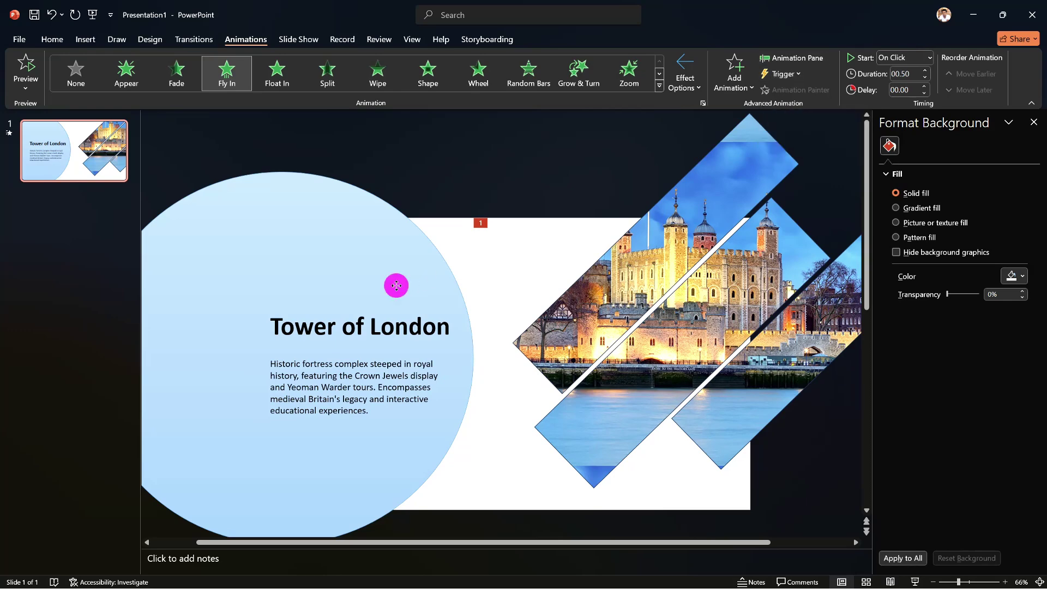
{"action": "left_click", "coordinate": [387, 334]}
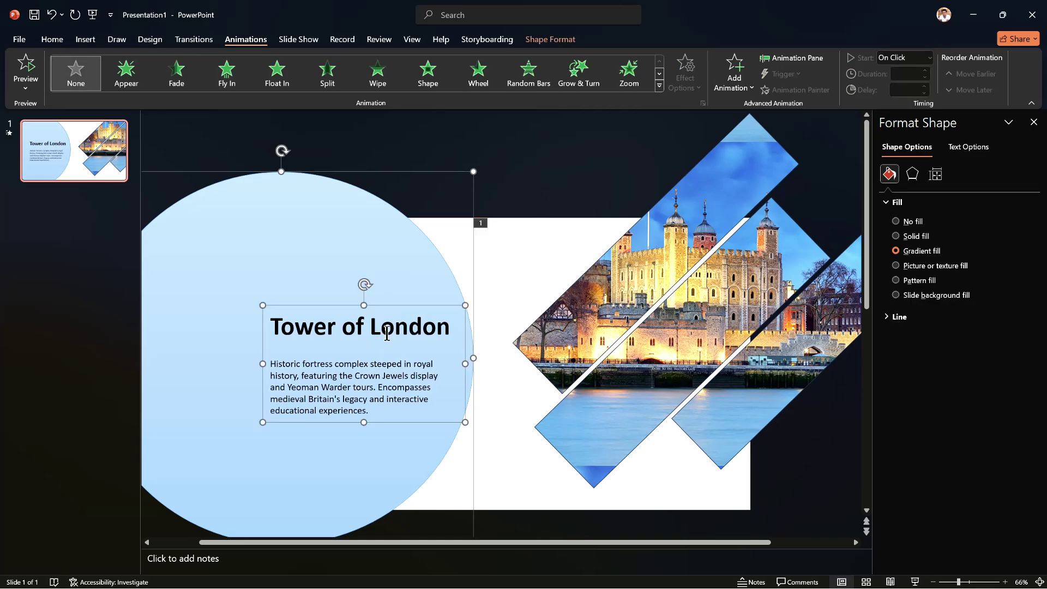
{"action": "right_click", "coordinate": [386, 329]}
{"action": "left_click", "coordinate": [315, 278]}
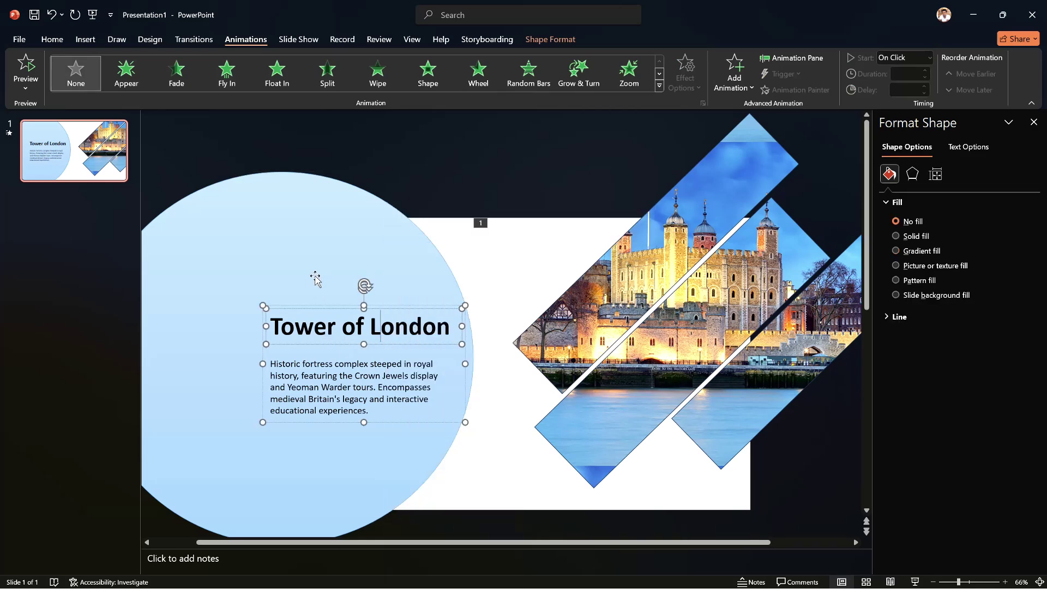
{"action": "left_click", "coordinate": [316, 280]}
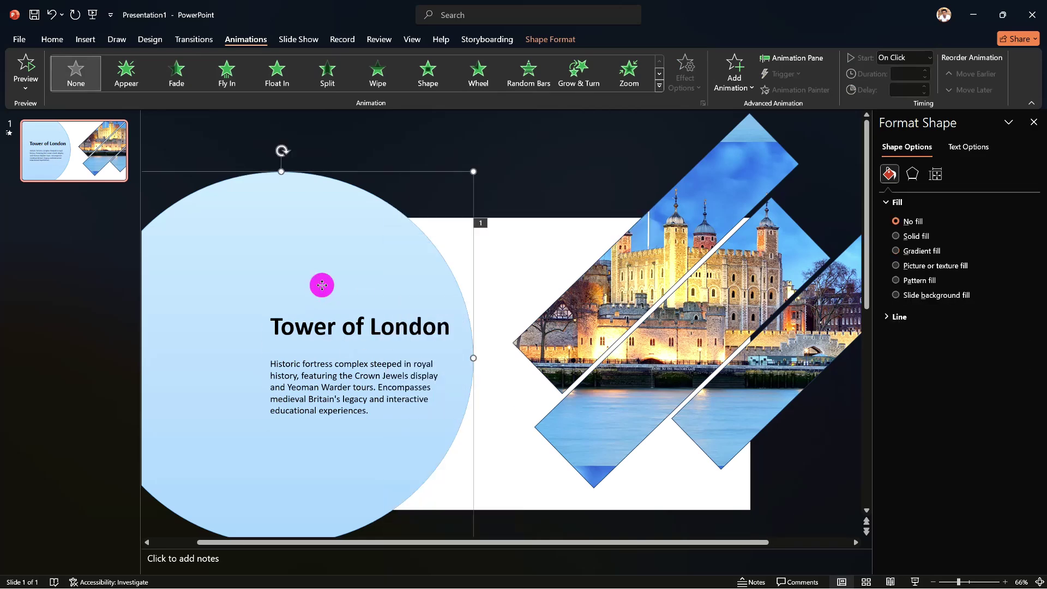
{"action": "left_click", "coordinate": [306, 314], "text": "shift"}
{"action": "right_click", "coordinate": [315, 279]}
{"action": "mouse_move", "coordinate": [351, 375]}
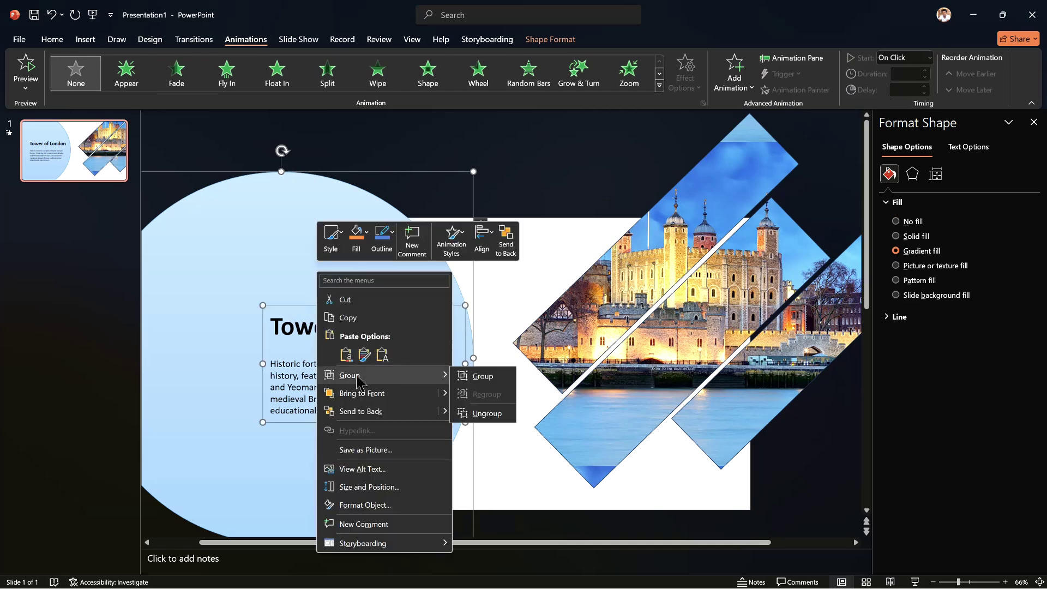
{"action": "left_click", "coordinate": [484, 375]}
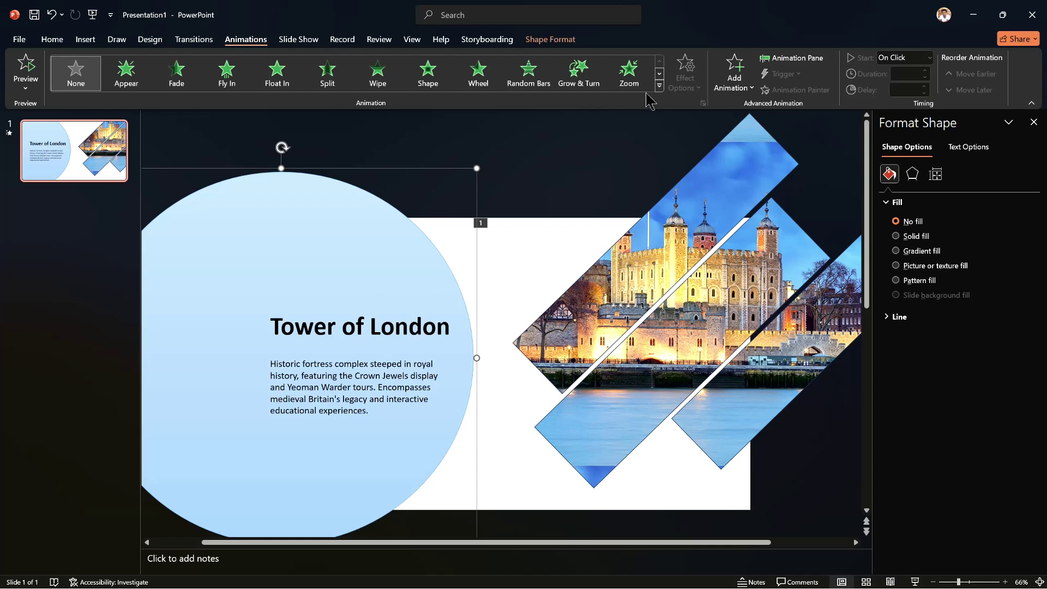
Give the circle group a Fly In entrance from the left.
{"action": "left_click", "coordinate": [221, 83]}
{"action": "left_click", "coordinate": [695, 83]}
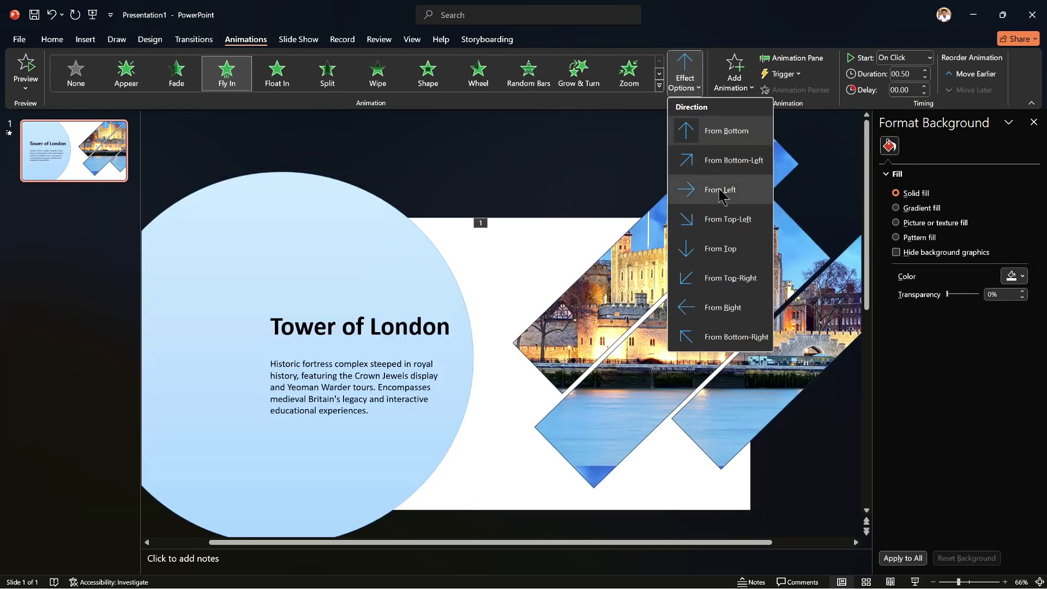
{"action": "left_click", "coordinate": [711, 192]}
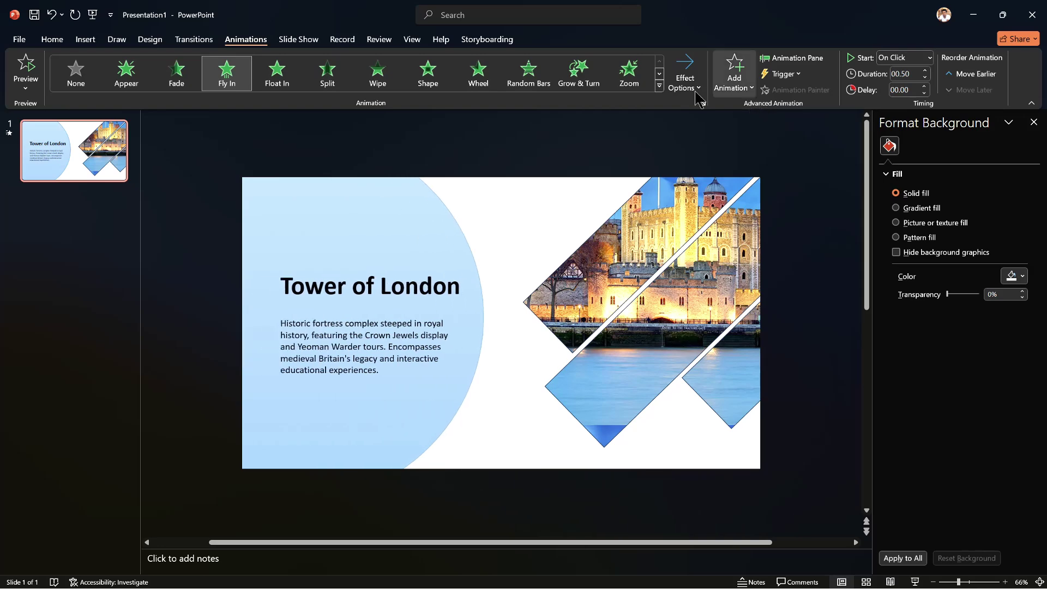
In the Animation Pane, give both group animations a 0.5 sec smooth end.
{"action": "left_click", "coordinate": [791, 57]}
{"action": "left_click", "coordinate": [927, 171], "text": "shift"}
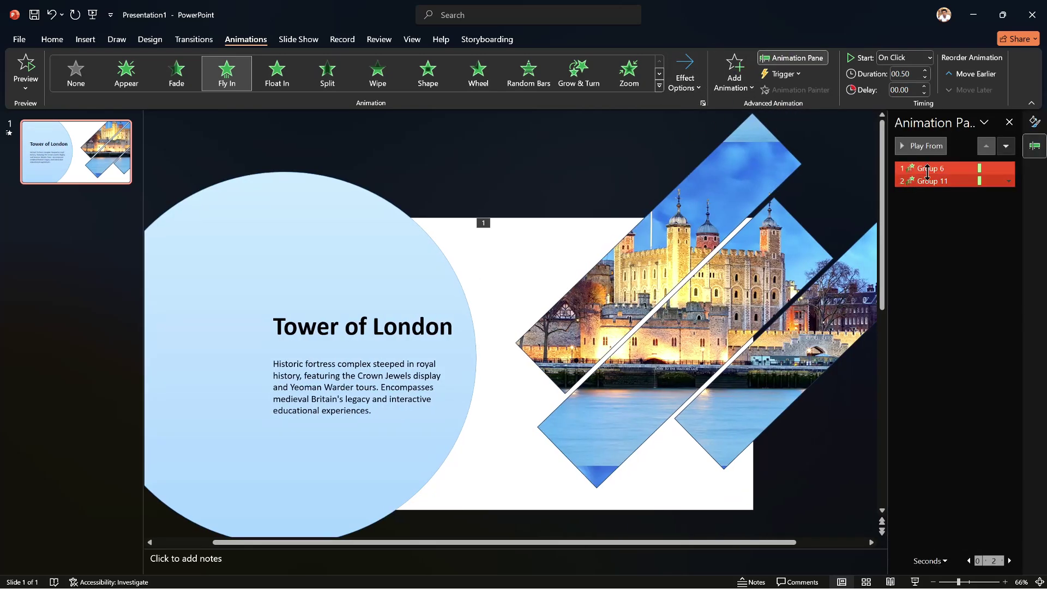
{"action": "right_click", "coordinate": [930, 176]}
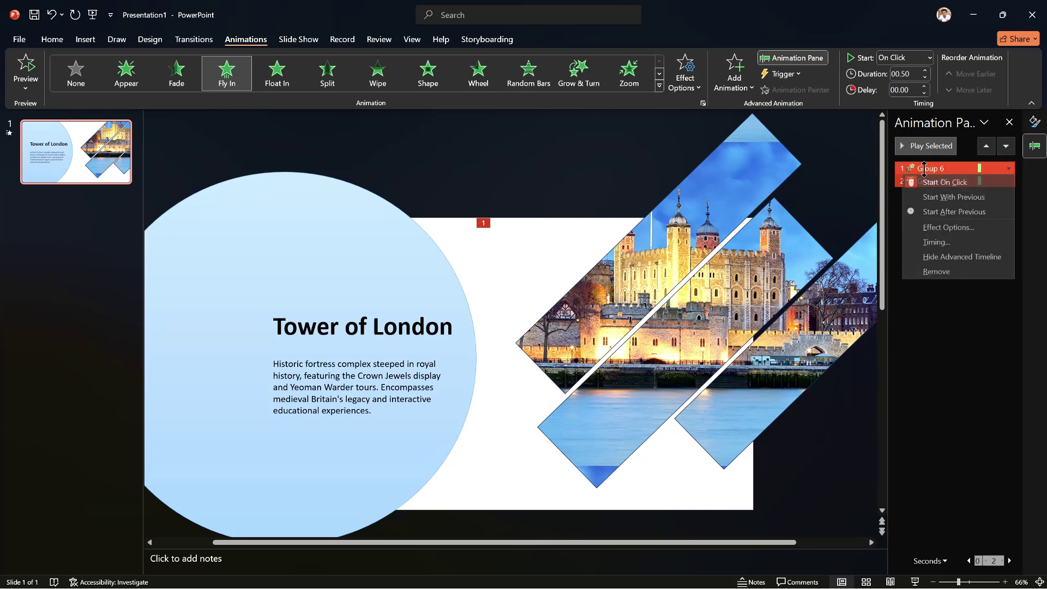
{"action": "left_click", "coordinate": [948, 228]}
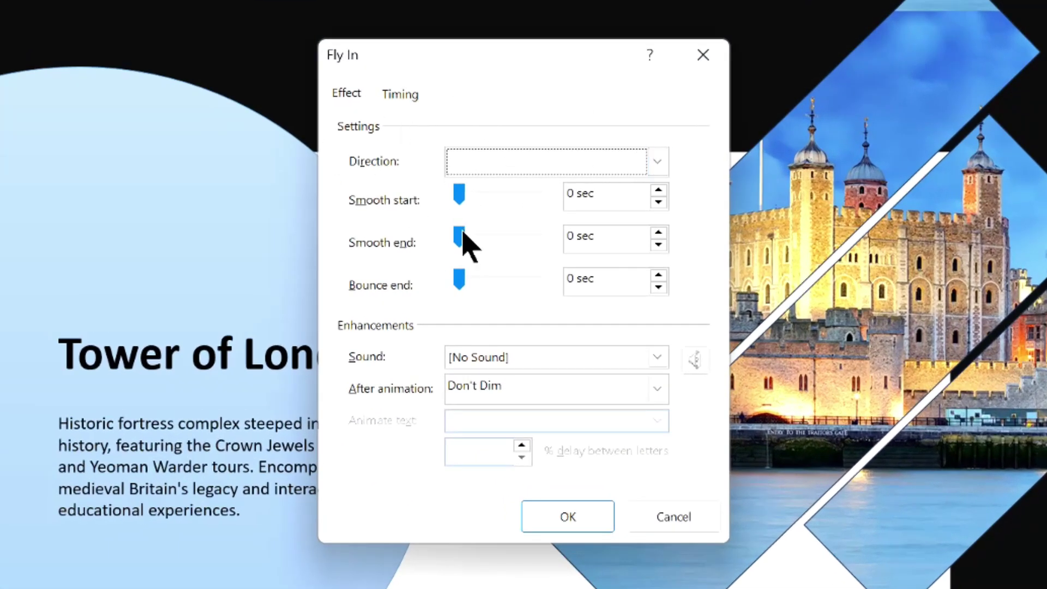
{"action": "left_click_drag", "start_coordinate": [464, 238], "coordinate": [590, 241]}
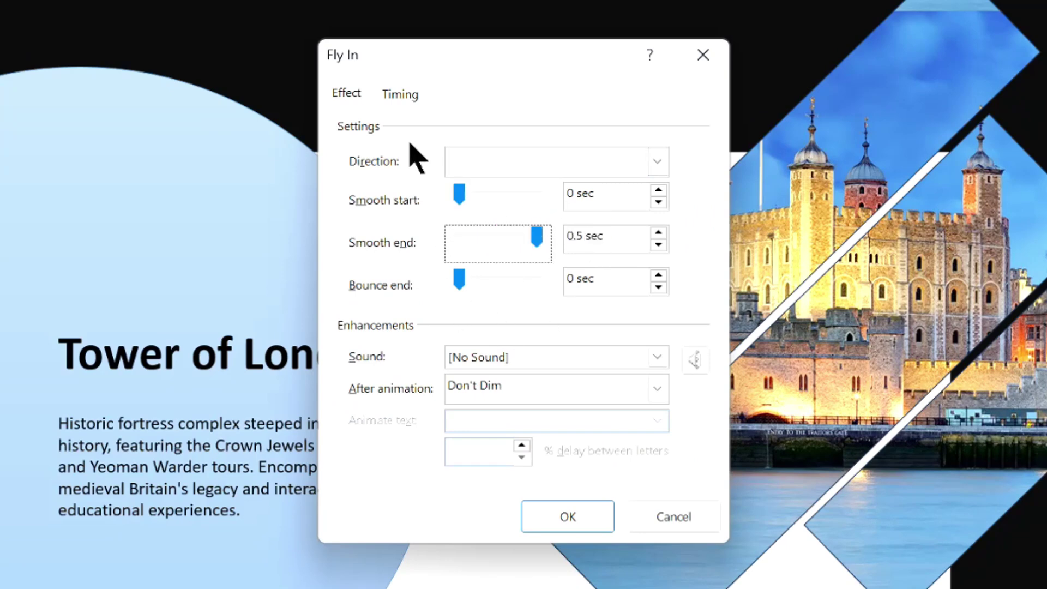
Set both animations to start With Previous with a one-second duration.
{"action": "left_click", "coordinate": [403, 97]}
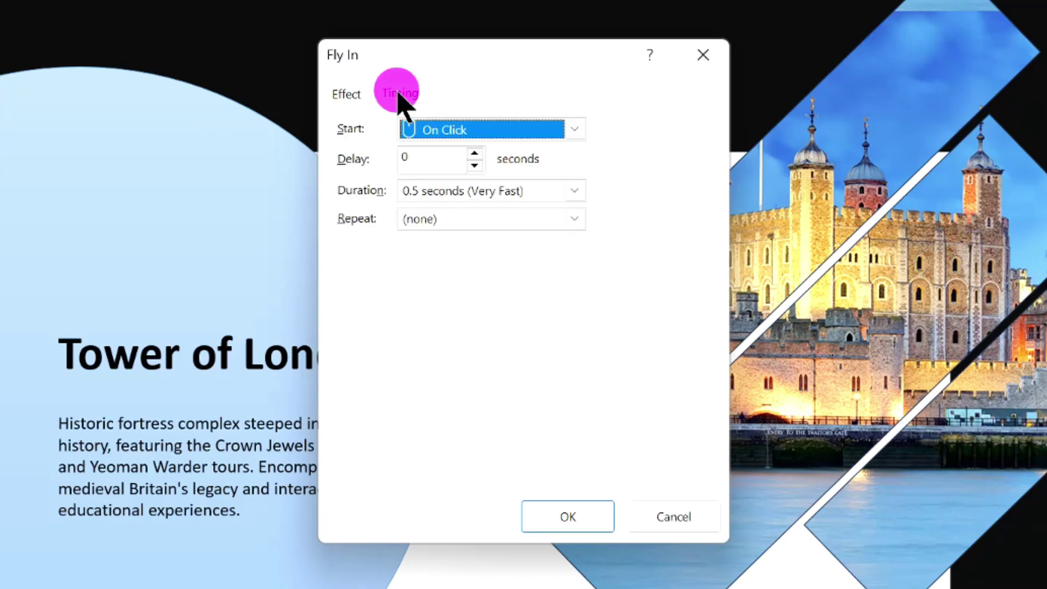
{"action": "left_click", "coordinate": [574, 131]}
{"action": "left_click", "coordinate": [494, 174]}
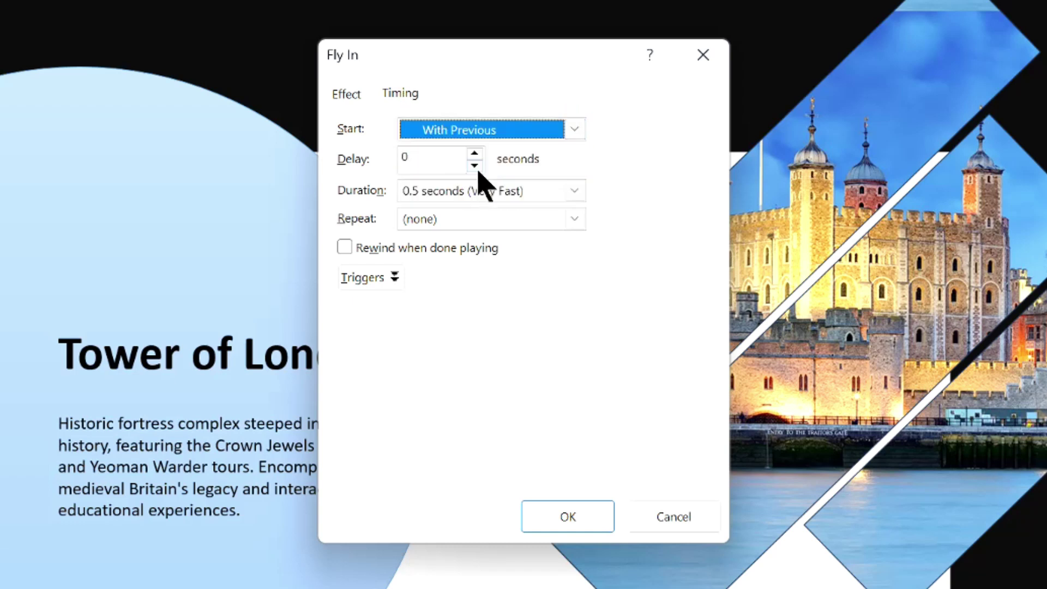
{"action": "left_click", "coordinate": [574, 190]}
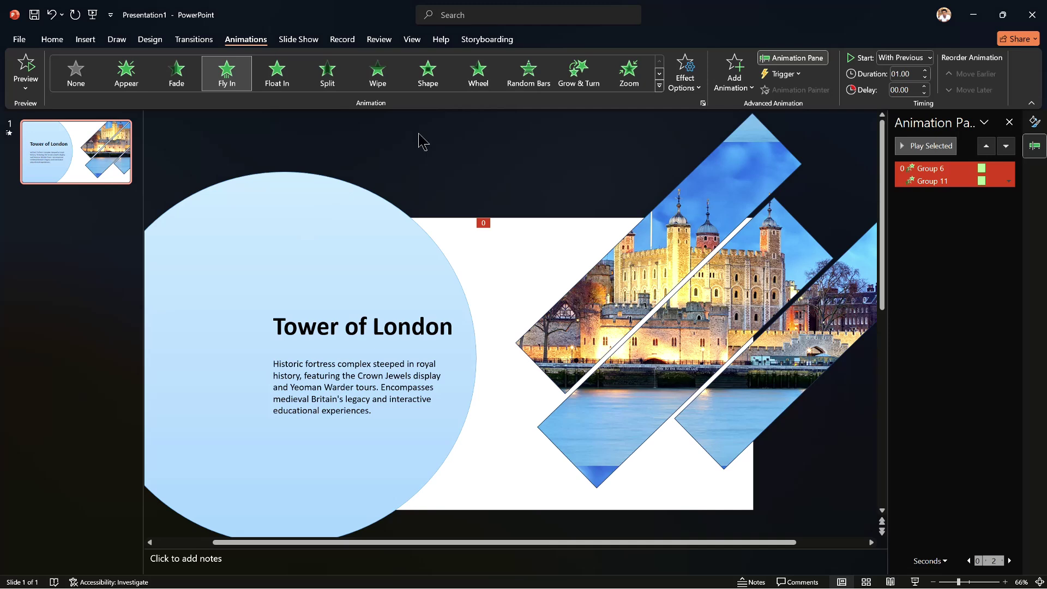
Duplicate the slide and retitle the copy 'The British Museum'.
{"action": "right_click", "coordinate": [66, 164]}
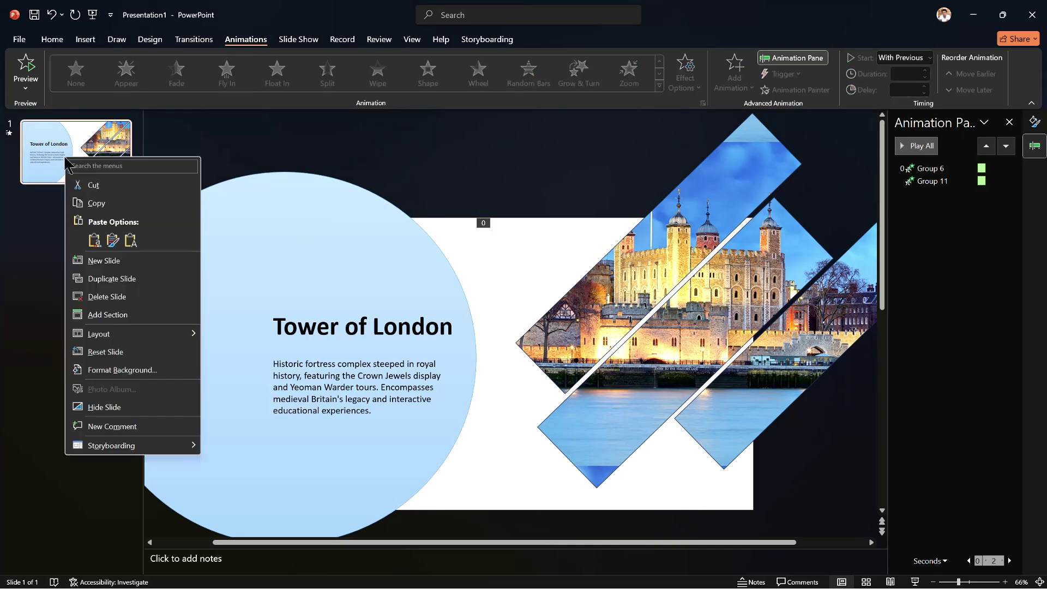
{"action": "left_click", "coordinate": [122, 279]}
{"action": "left_click", "coordinate": [73, 201]}
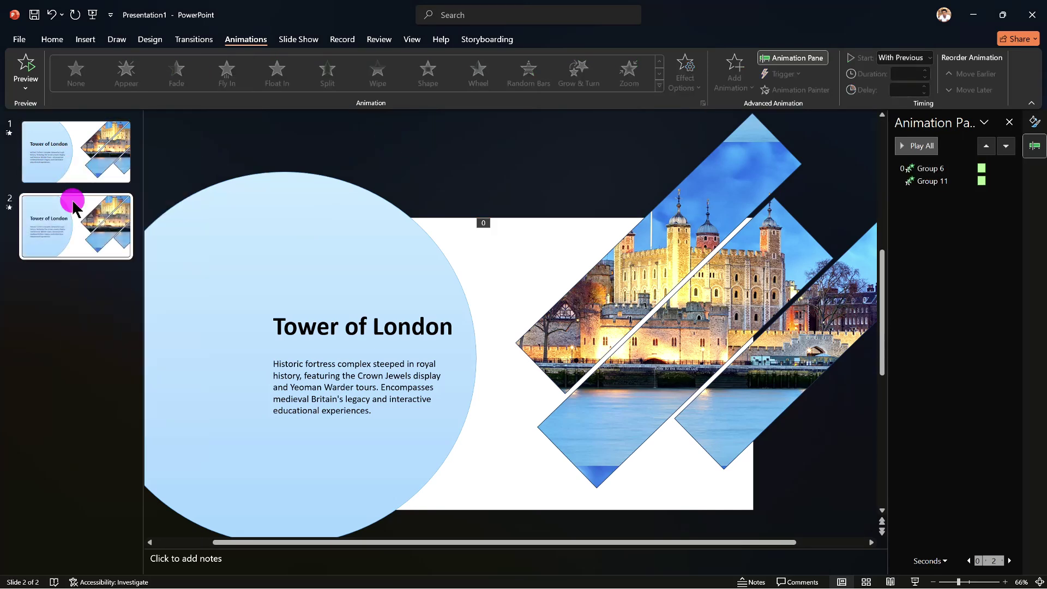
{"action": "left_click", "coordinate": [318, 312]}
{"action": "type", "text": "The British Museum"}
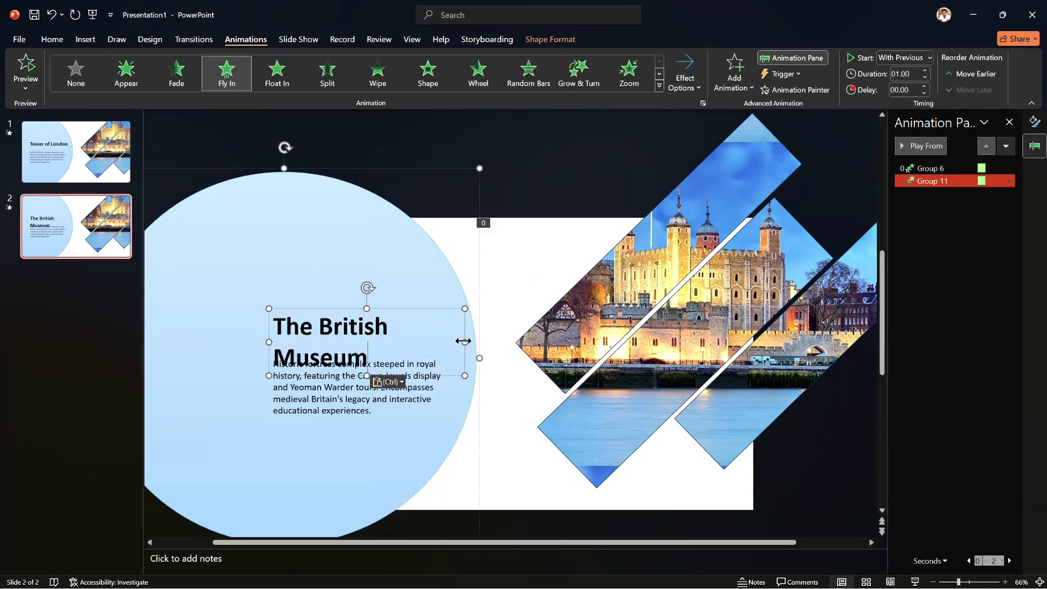
{"action": "left_click", "coordinate": [329, 303]}
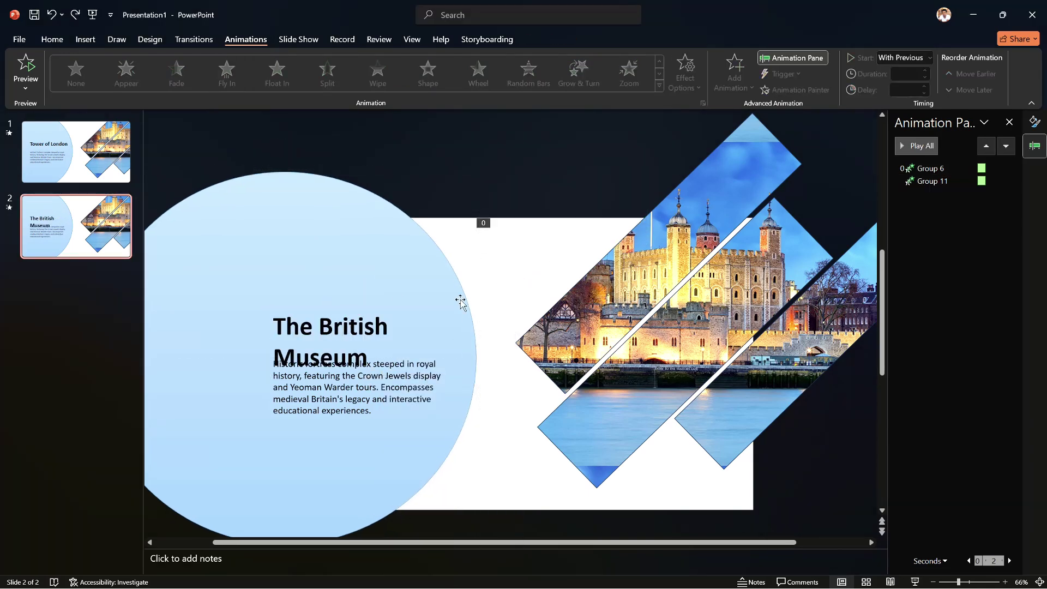
Paste the British Museum description, ungroup the circle, and move the title up.
{"action": "left_click", "coordinate": [360, 393]}
{"action": "key", "text": "ctrl+a"}
{"action": "type", "text": "Grand court with striking architecture and natural lighting, home to ancient world treasures, including Egyptian mummies and the Rosetta Stone. Features dining amidst historical exhibits."}
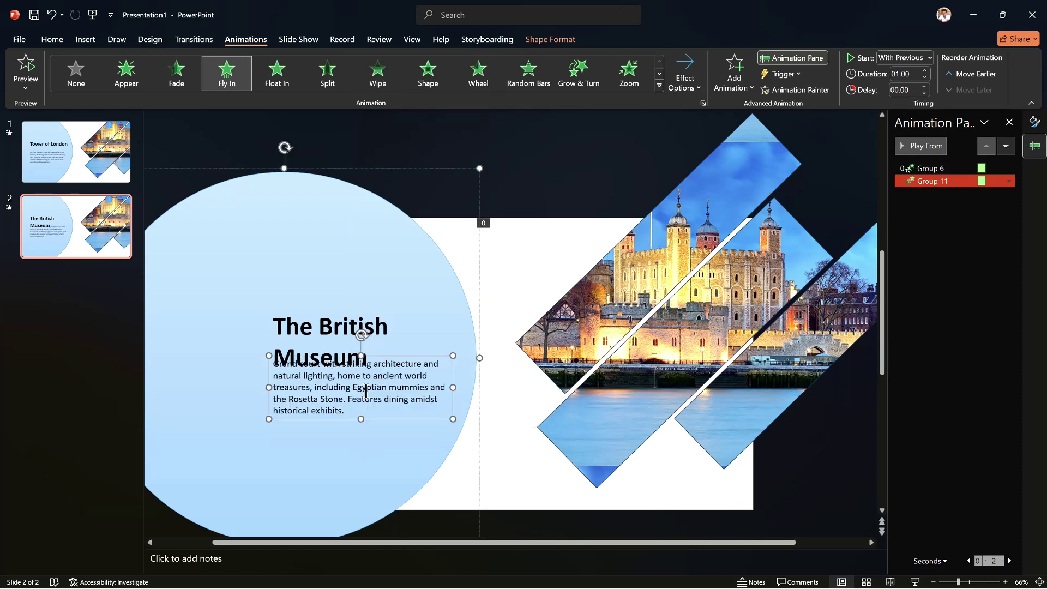
{"action": "right_click", "coordinate": [409, 384]}
{"action": "left_click", "coordinate": [564, 385]}
{"action": "right_click", "coordinate": [381, 327]}
{"action": "left_click", "coordinate": [394, 310]}
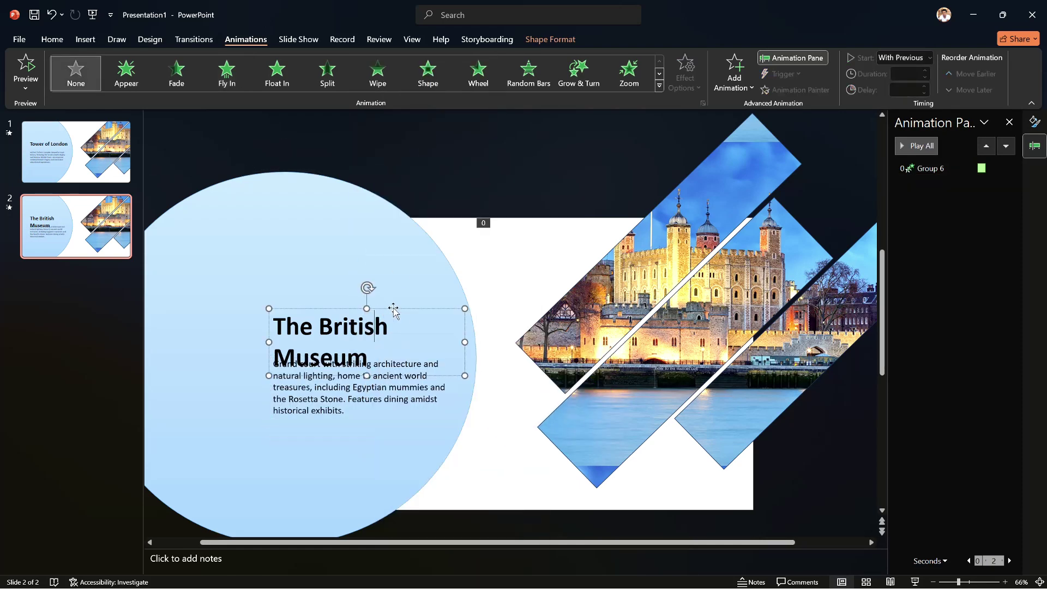
{"action": "left_click_drag", "start_coordinate": [394, 310], "coordinate": [393, 287]}
{"action": "left_click", "coordinate": [299, 336]}
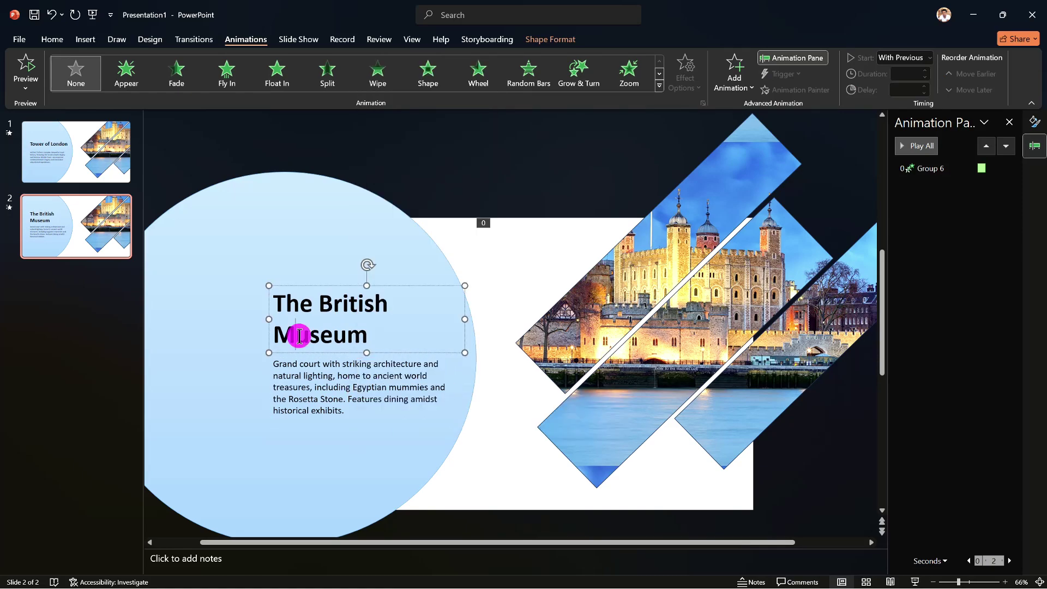
{"action": "right_click", "coordinate": [299, 336]}
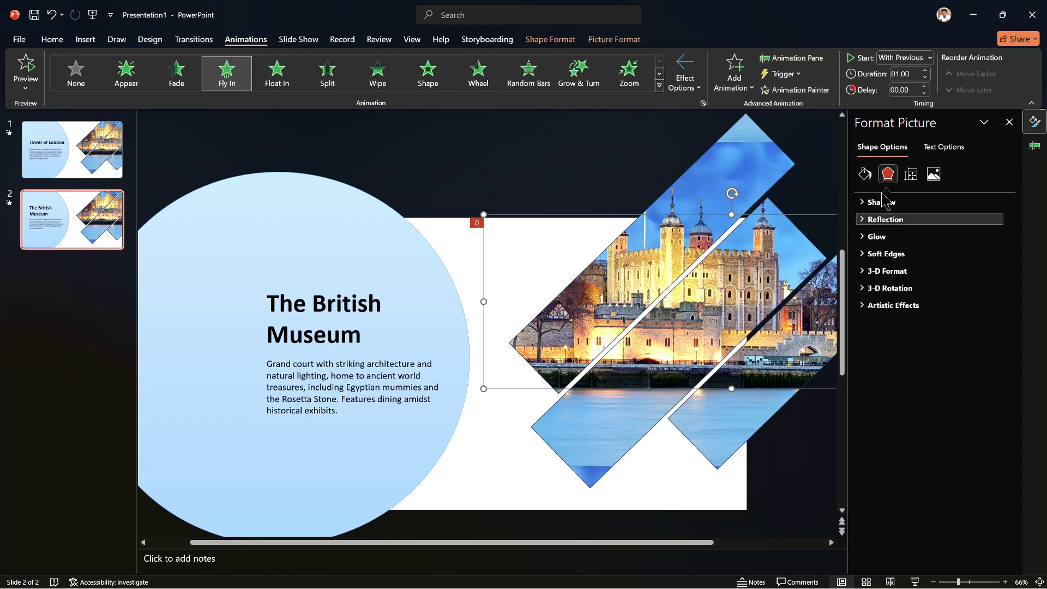
Use the British Museum photo in the bars and send a large triangle behind the text.
{"action": "left_click", "coordinate": [864, 173]}
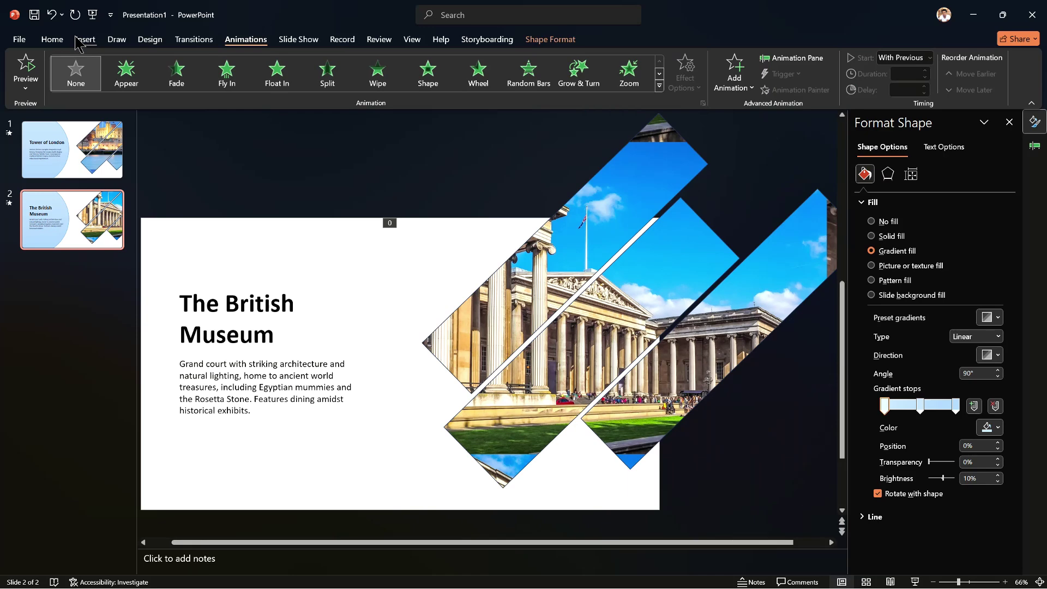
{"action": "left_click", "coordinate": [85, 38]}
{"action": "left_click", "coordinate": [159, 82]}
{"action": "left_click", "coordinate": [213, 238]}
{"action": "left_click_drag", "start_coordinate": [221, 205], "coordinate": [603, 540]}
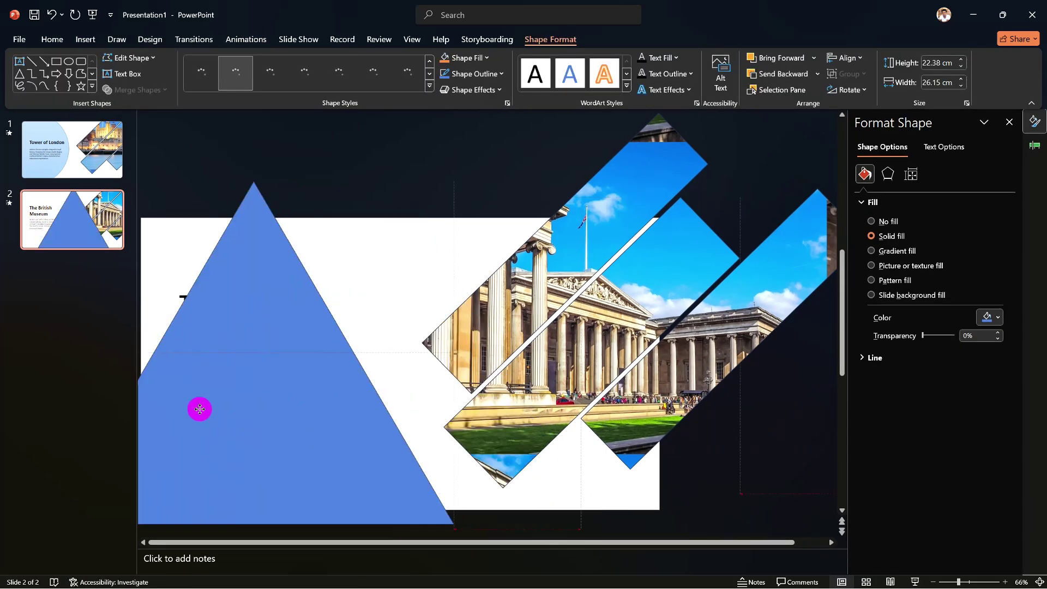
{"action": "right_click", "coordinate": [200, 409]}
{"action": "left_click", "coordinate": [256, 199]}
{"action": "left_click_drag", "start_coordinate": [276, 543], "coordinate": [376, 542]}
{"action": "left_click_drag", "start_coordinate": [346, 143], "coordinate": [428, 155]}
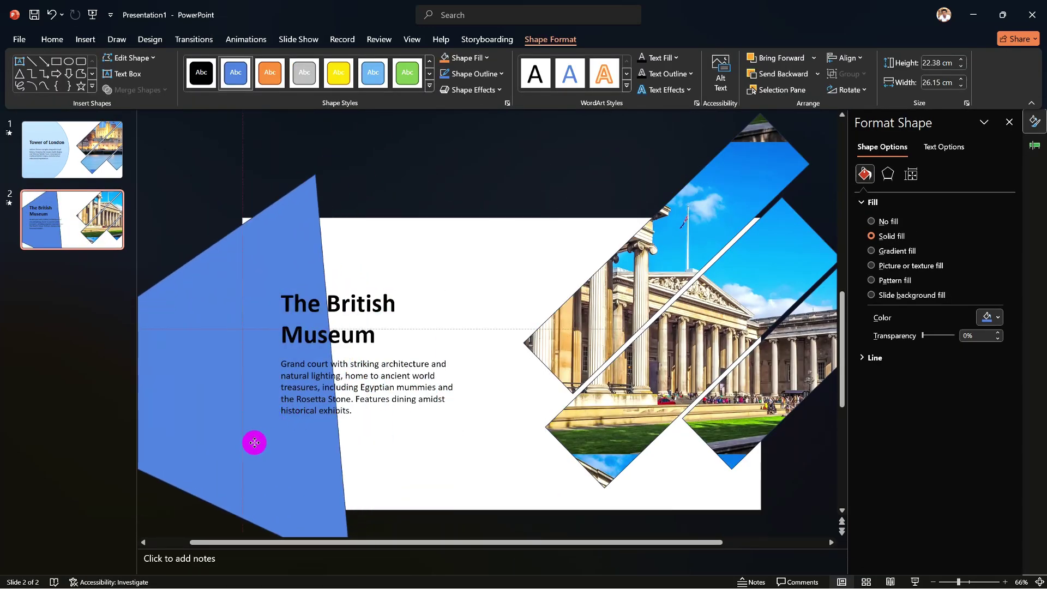